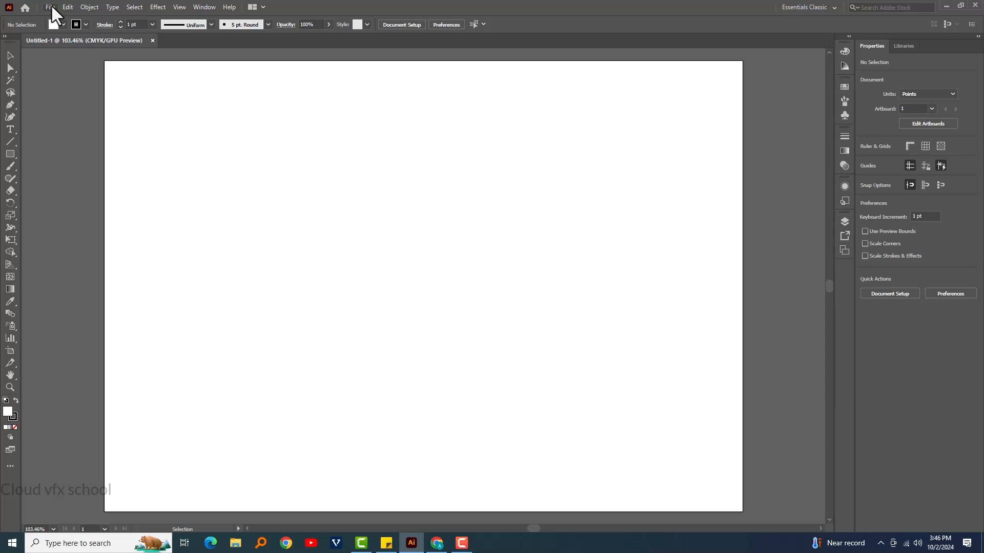
# - Place the pngwing.com logo image from Downloads into the document as a template
pyautogui.click(51, 6)
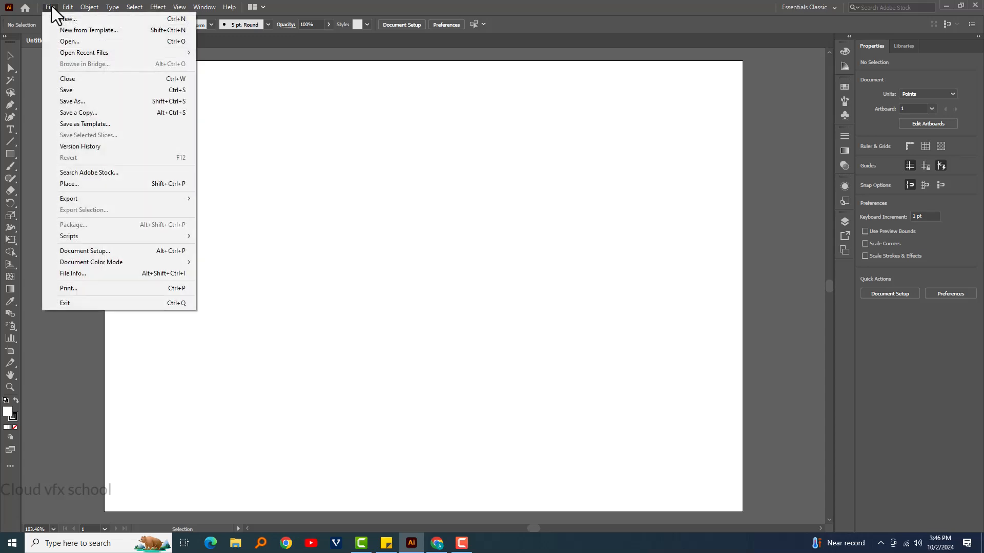
pyautogui.click(110, 186)
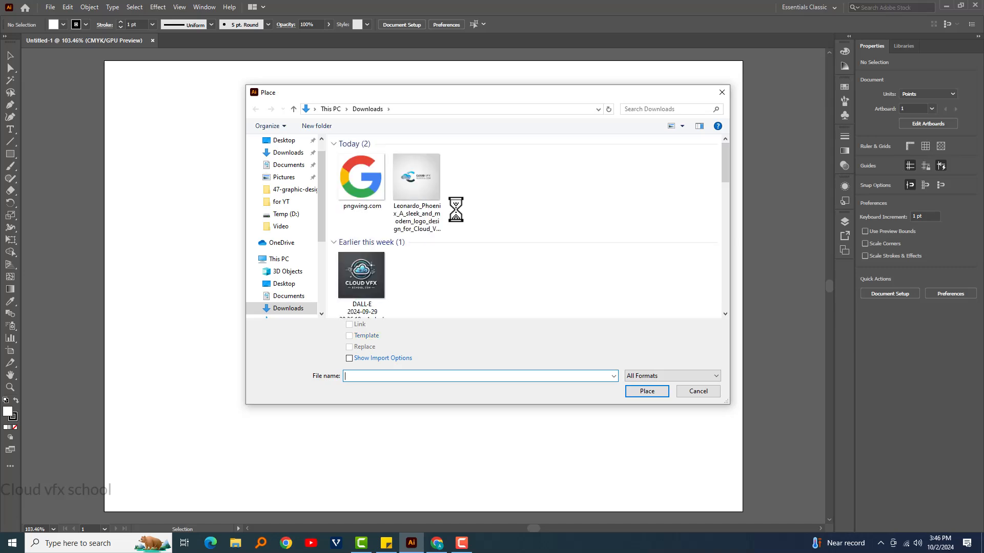
pyautogui.click(365, 175)
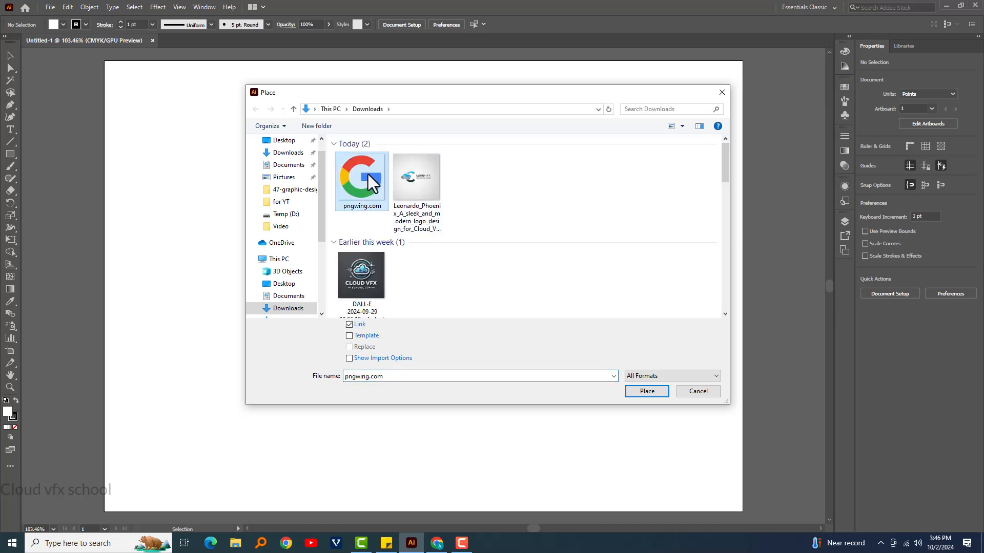
pyautogui.click(349, 336)
pyautogui.click(646, 392)
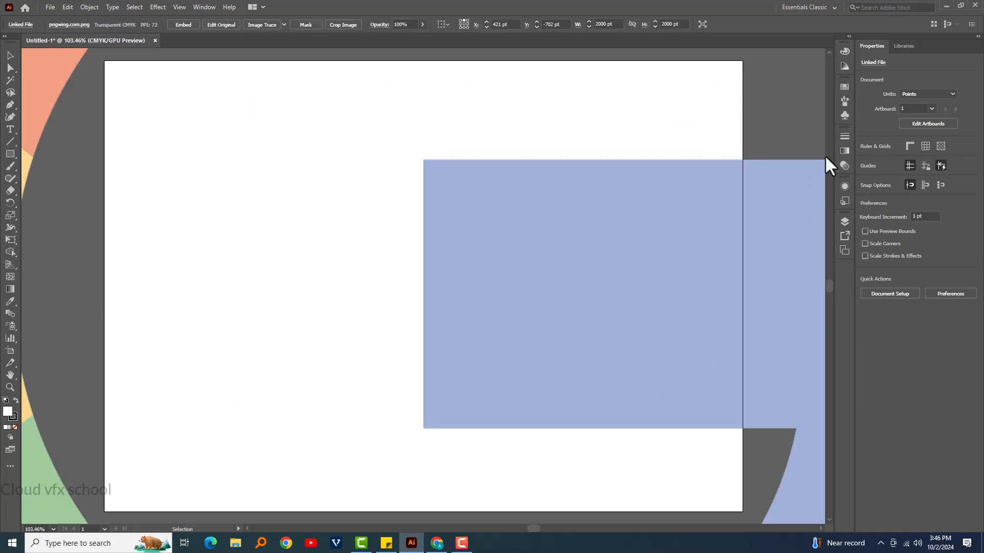
# - Unlock the template layer and scale the logo image down about its centre to fit inside the artboard
pyautogui.click(845, 222)
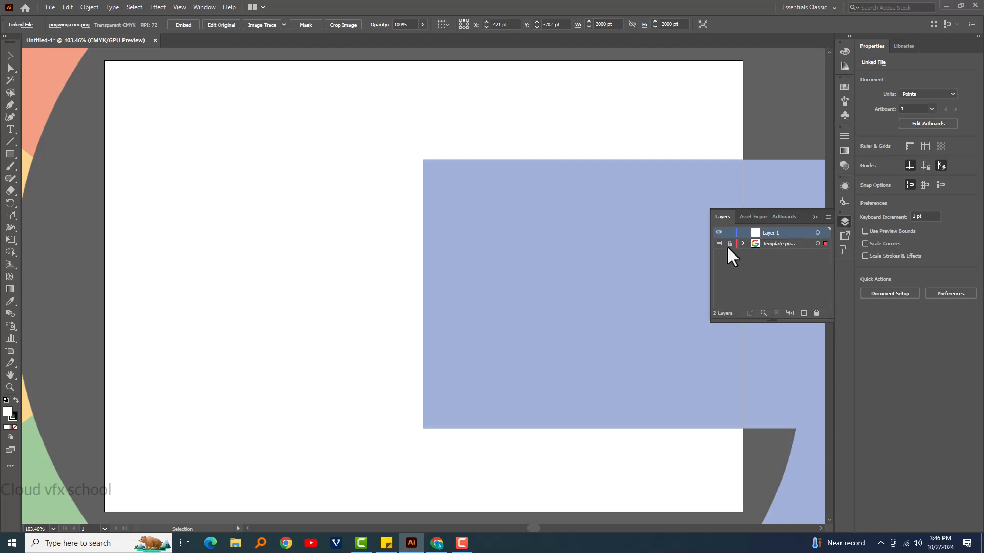
pyautogui.click(729, 244)
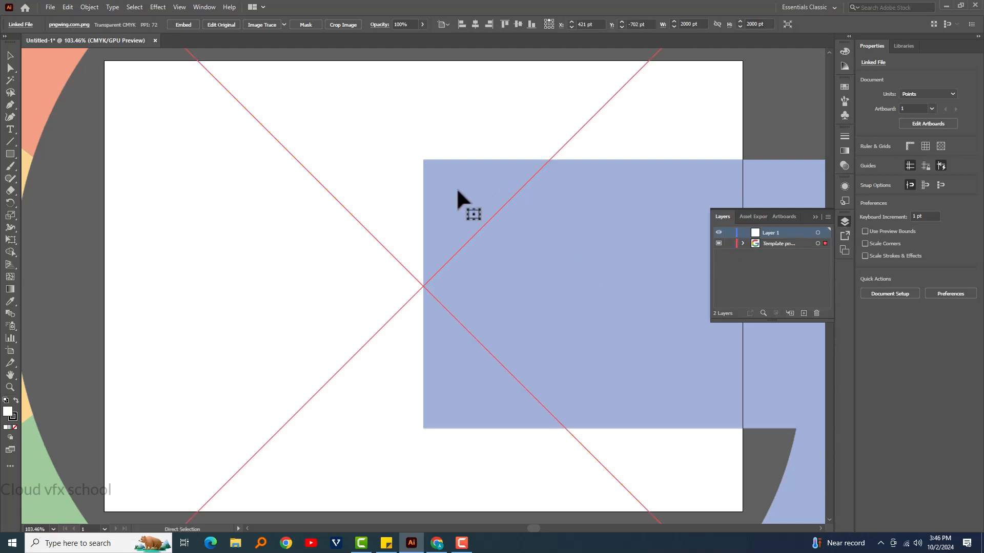
pyautogui.hotkey('ctrl', '-')
pyautogui.hotkey('ctrl', '-')
pyautogui.hotkey('ctrl', '-')
pyautogui.hotkey('ctrl', '-')
pyautogui.hotkey('ctrl', '-')
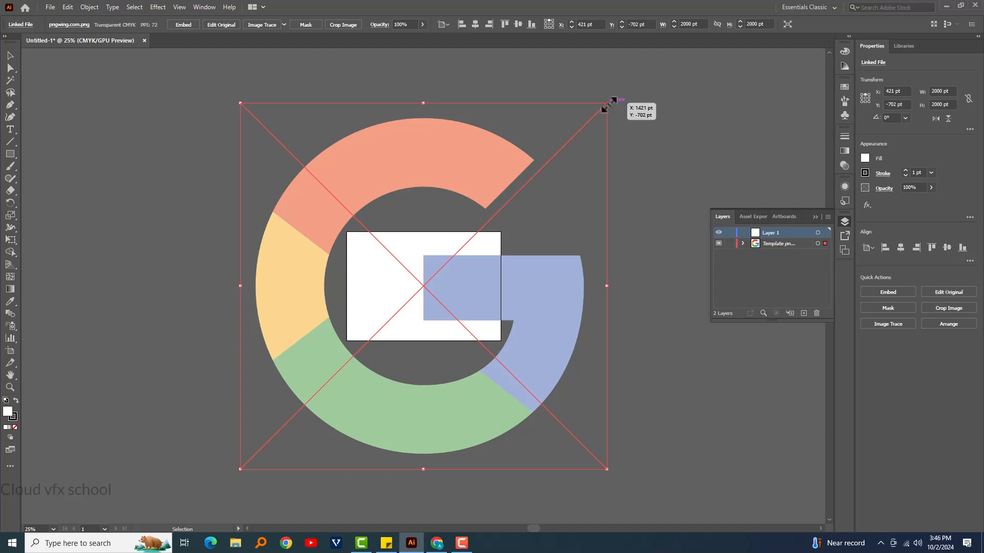
pyautogui.moveTo(606, 106); pyautogui.dragTo(507, 244)
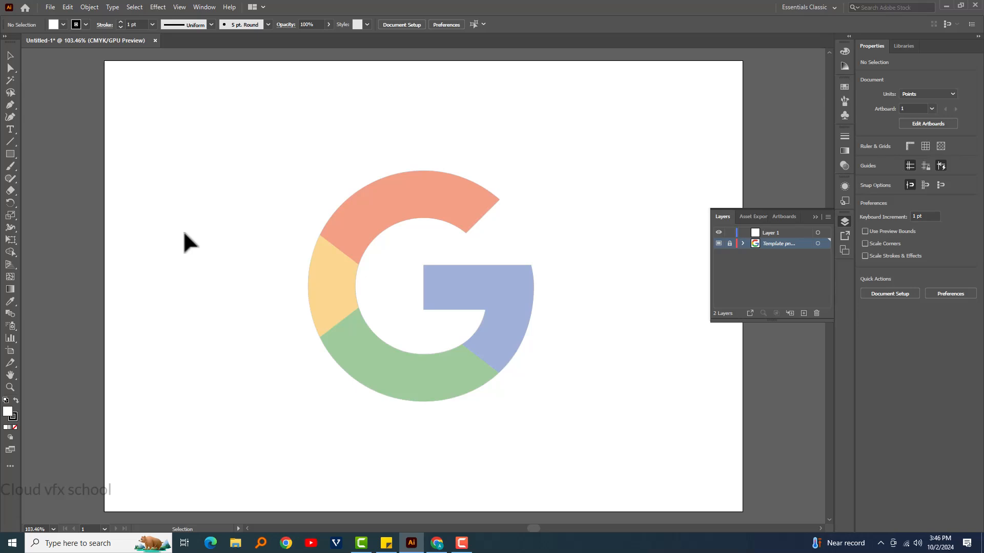
# - Draw a circle about 307 pt in diameter from the logo's centre around its outer edge, with no fill
pyautogui.click(9, 155)
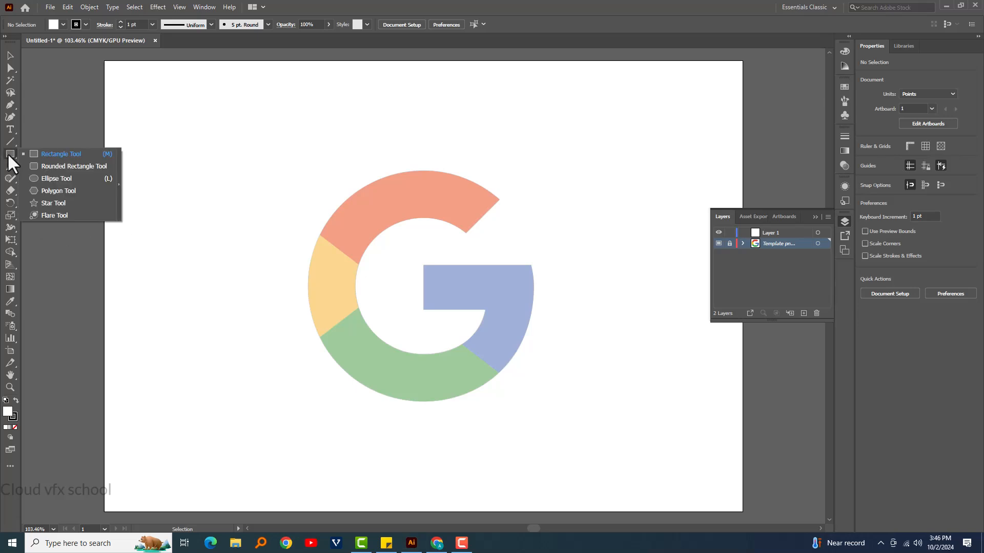
pyautogui.click(66, 178)
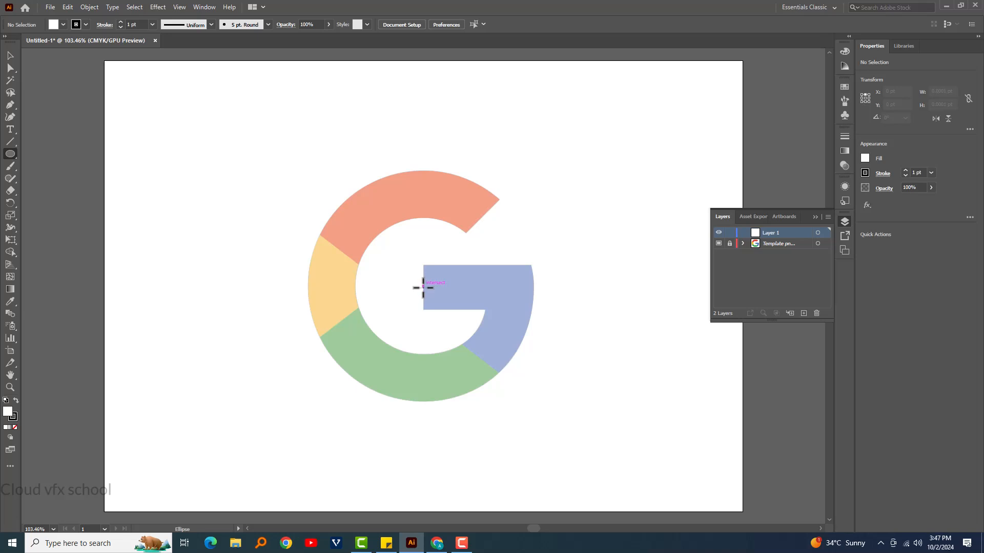
pyautogui.moveTo(422, 286)
pyautogui.mouseDown()
pyautogui.moveTo(446, 297)
pyautogui.moveTo(539, 402)
pyautogui.mouseUp()
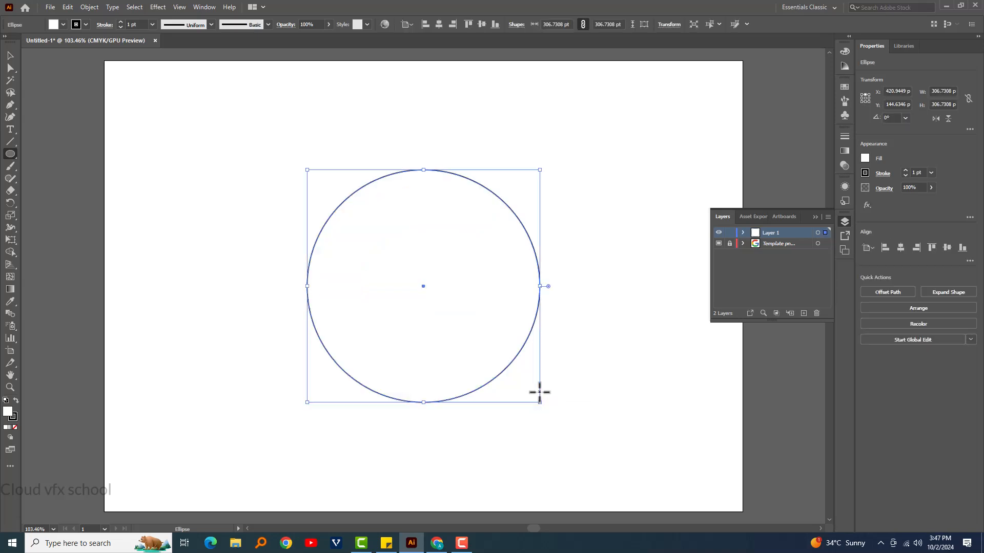
pyautogui.click(14, 427)
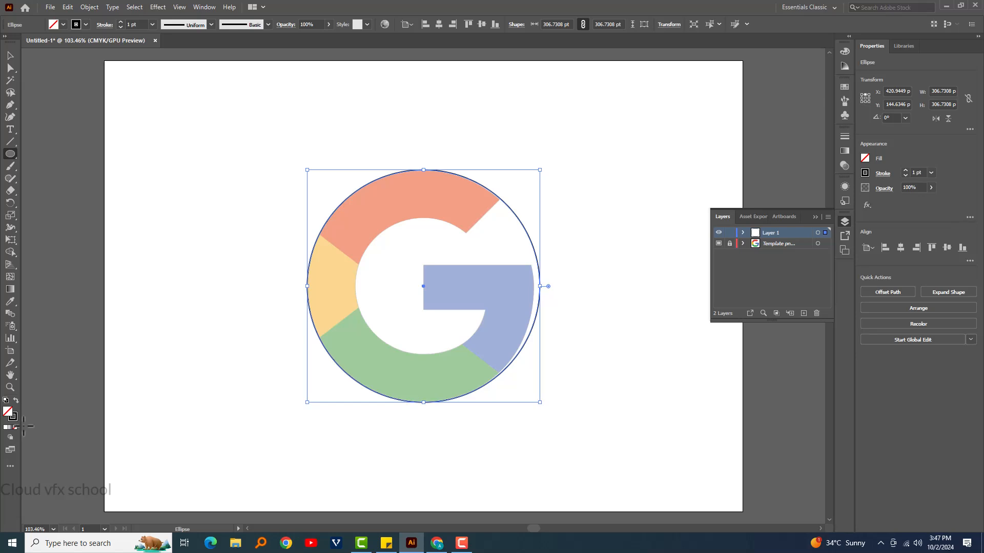
# - Create a smaller concentric copy of the circle, scaled to match the inner edge of the logo's ring
pyautogui.press('v')
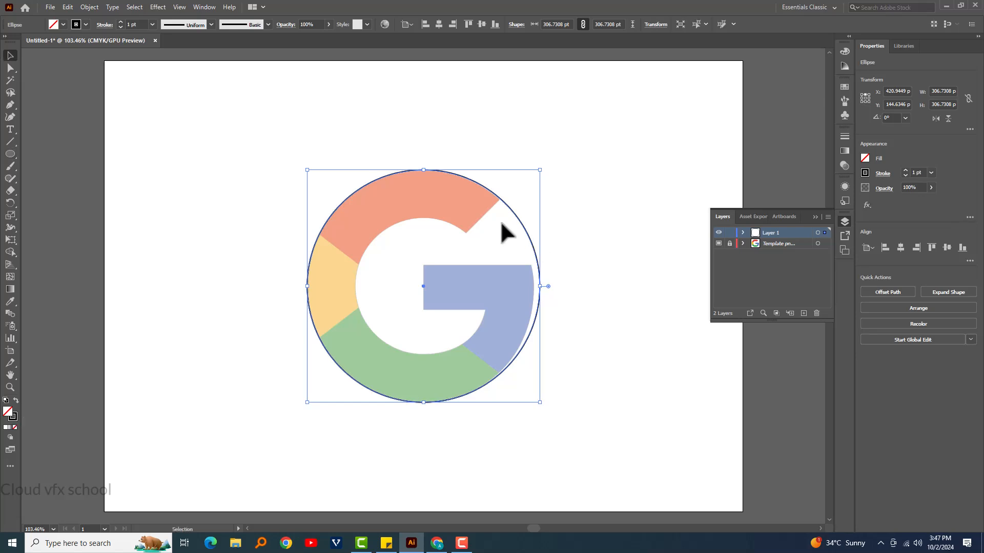
pyautogui.press('a')
pyautogui.press('v')
pyautogui.press('a')
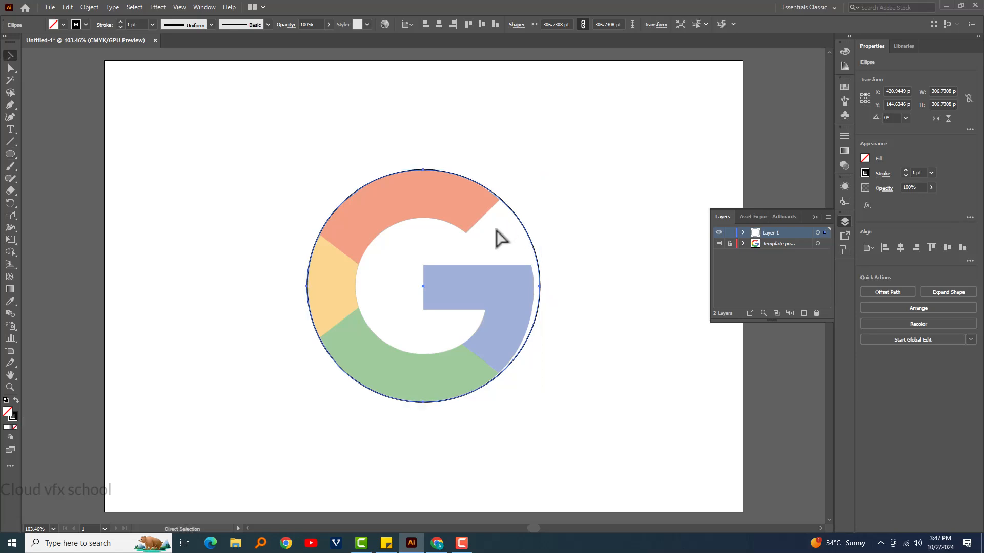
pyautogui.press('v')
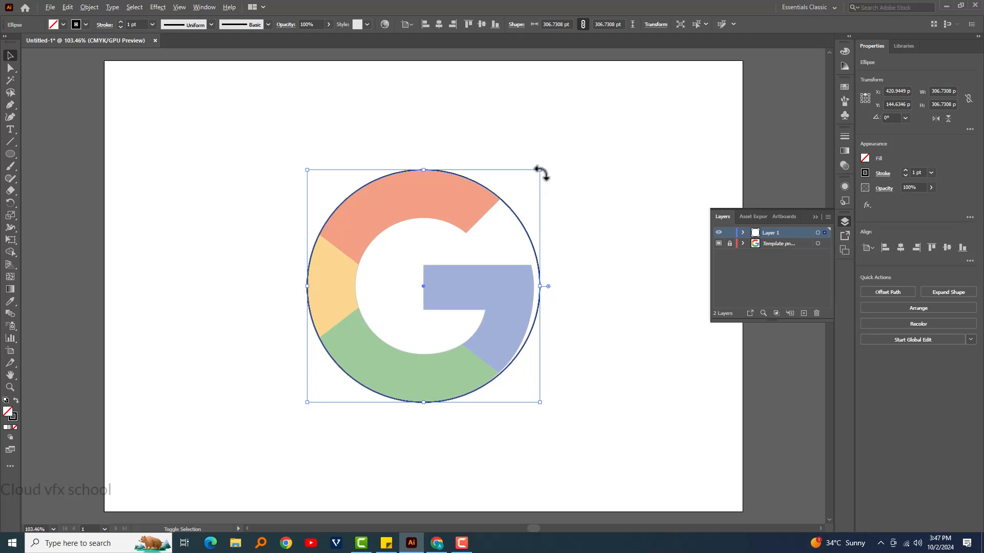
pyautogui.moveTo(542, 171); pyautogui.dragTo(495, 204)
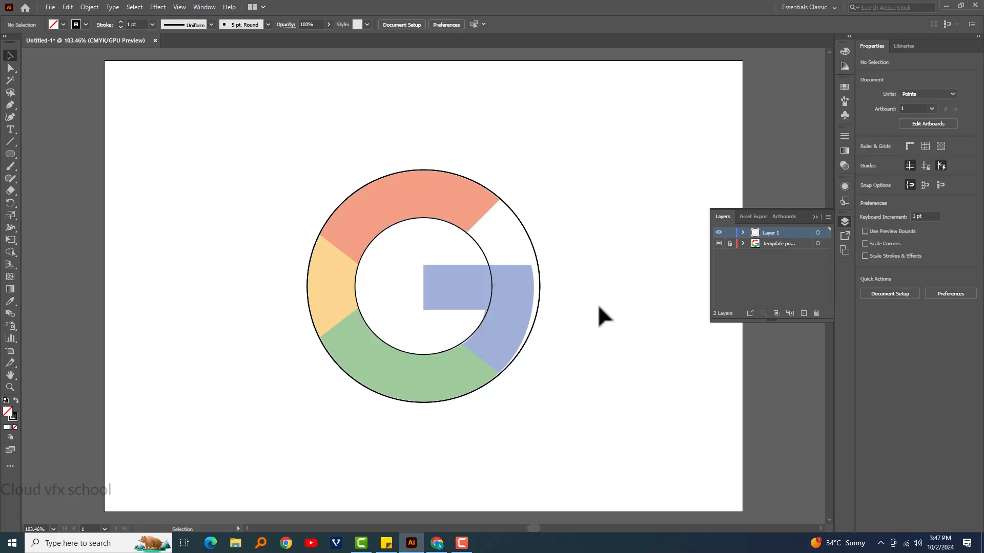
# - Try to pull the outer circle's right anchor point inward to the outer edge of the blue segment
pyautogui.hotkey('ctrl', '+')
pyautogui.hotkey('ctrl', '+')
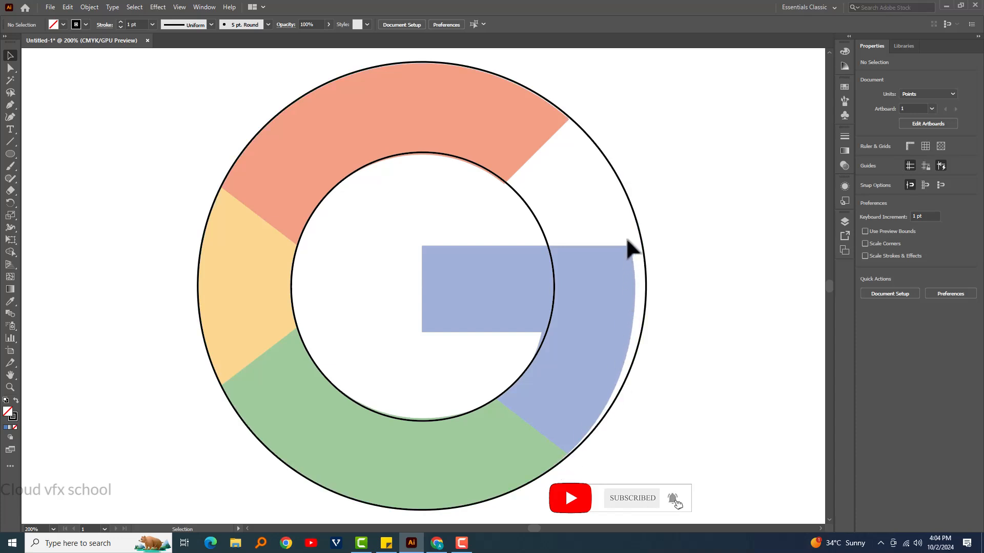
pyautogui.click(9, 68)
pyautogui.click(647, 285)
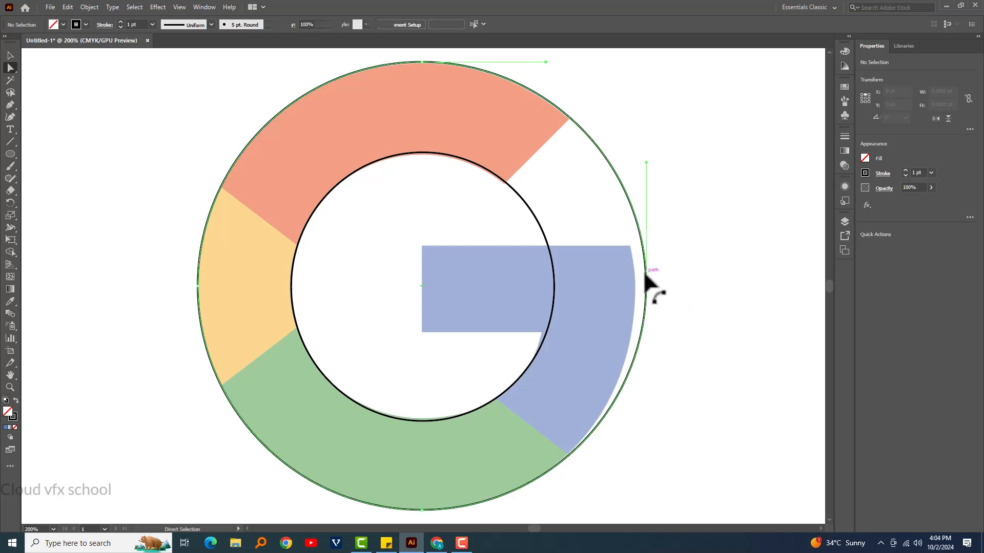
pyautogui.moveTo(648, 286); pyautogui.dragTo(637, 287)
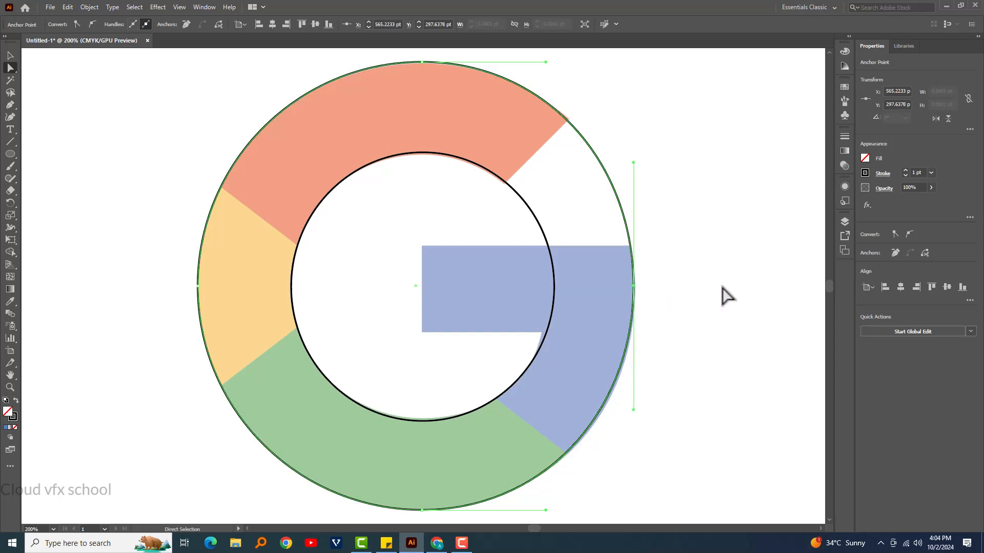
pyautogui.press('ctrl')
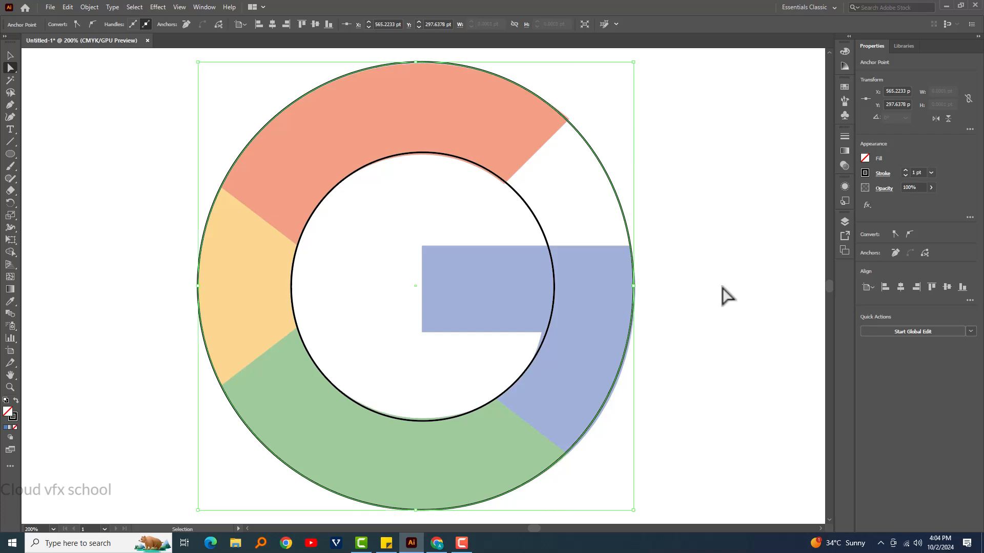
pyautogui.hotkey('ctrl', 'z')
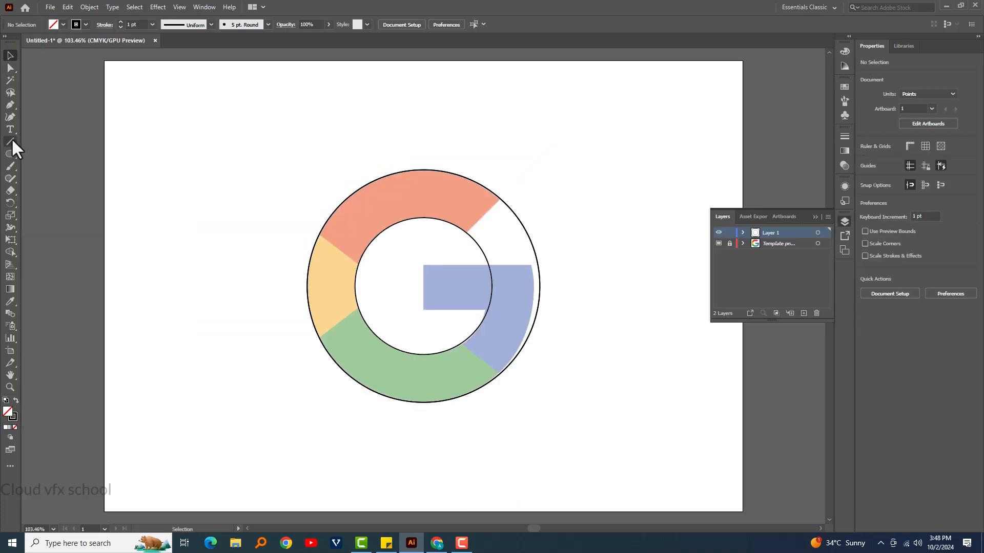
# - Trace the blue bar with line segments: top about 193 pt, bottom about 202 pt, and a left edge about 59 pt
pyautogui.click(10, 142)
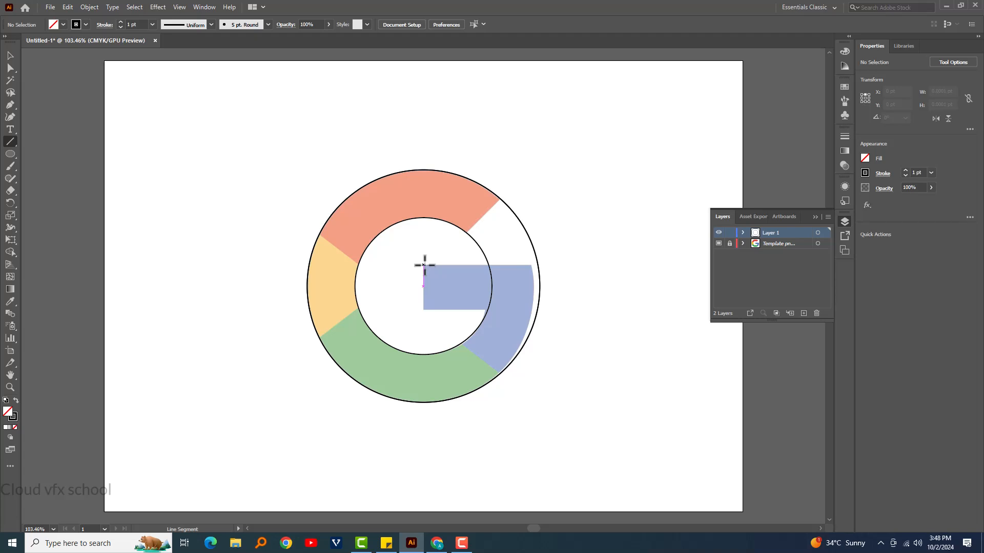
pyautogui.moveTo(424, 265); pyautogui.dragTo(569, 265)
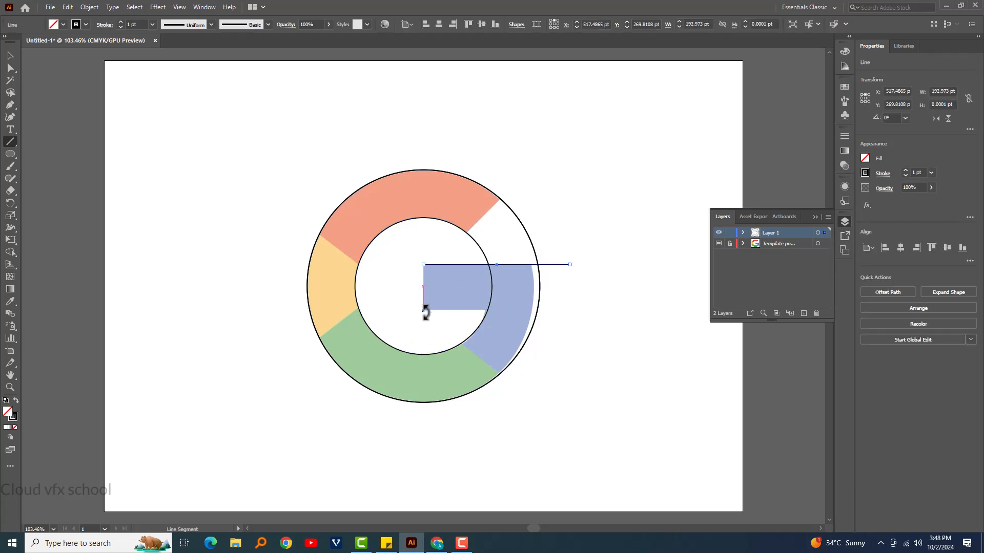
pyautogui.moveTo(423, 309); pyautogui.dragTo(578, 313)
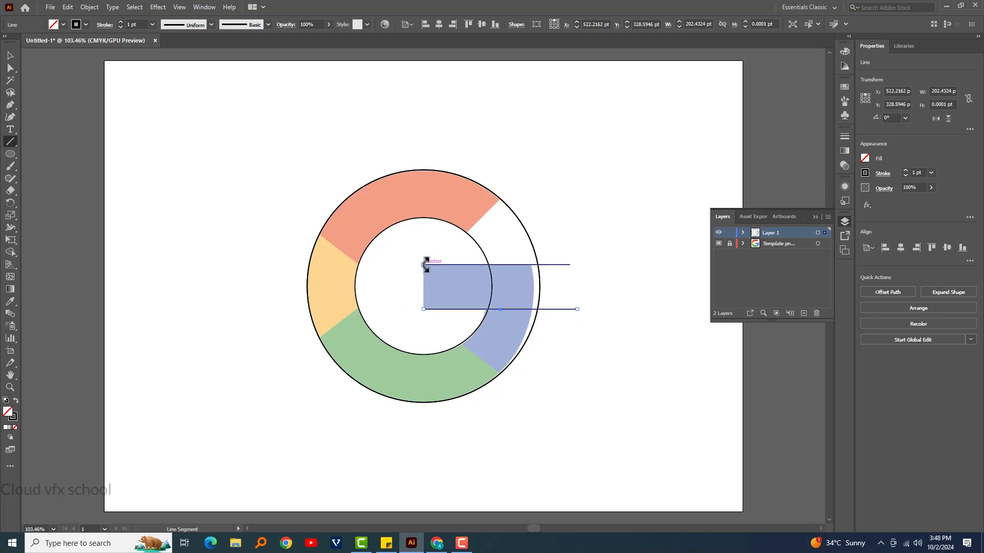
pyautogui.moveTo(428, 279); pyautogui.dragTo(427, 310)
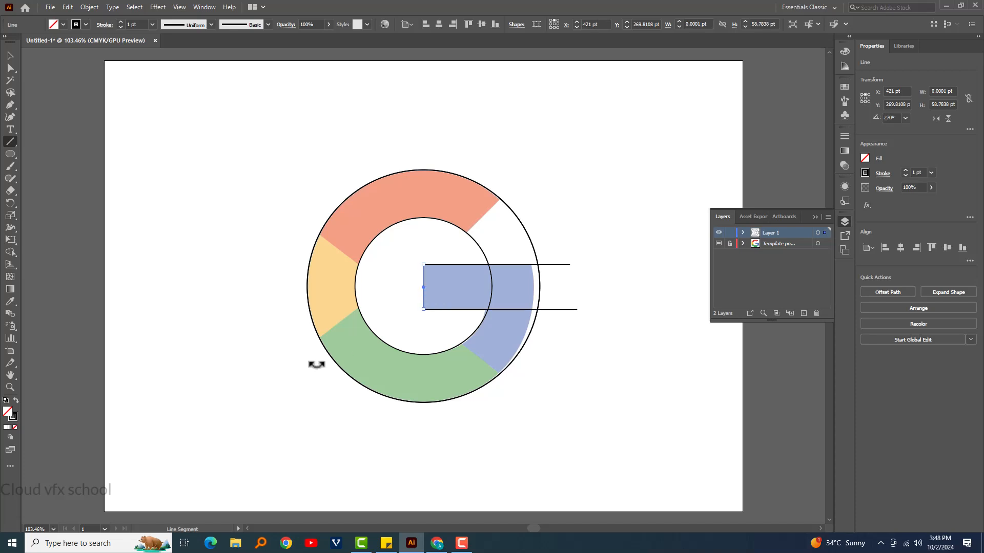
# - Draw four diagonal lines across the ring along the red-yellow, yellow-green and green-blue boundaries and the red segment's open end
pyautogui.moveTo(308, 222); pyautogui.dragTo(364, 269)
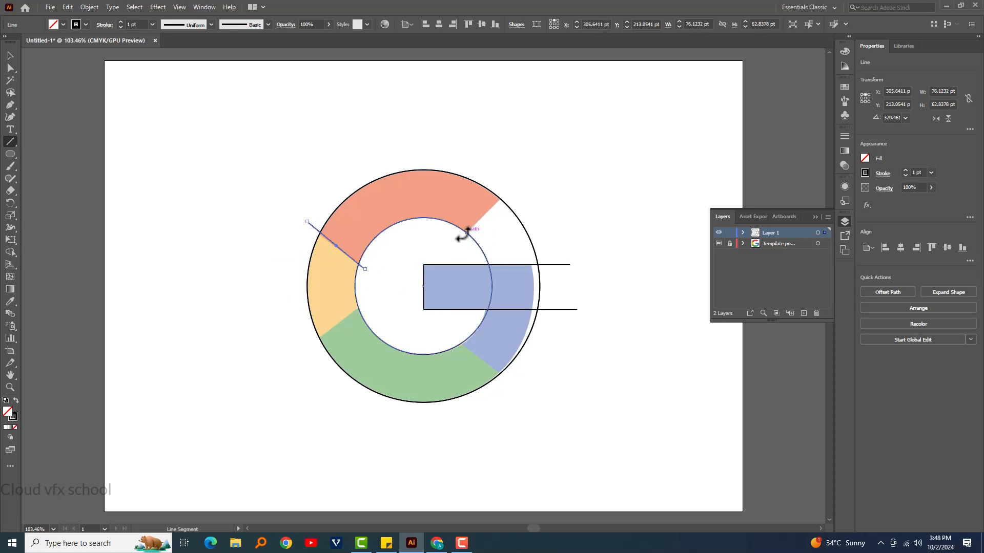
pyautogui.moveTo(466, 232); pyautogui.dragTo(514, 185)
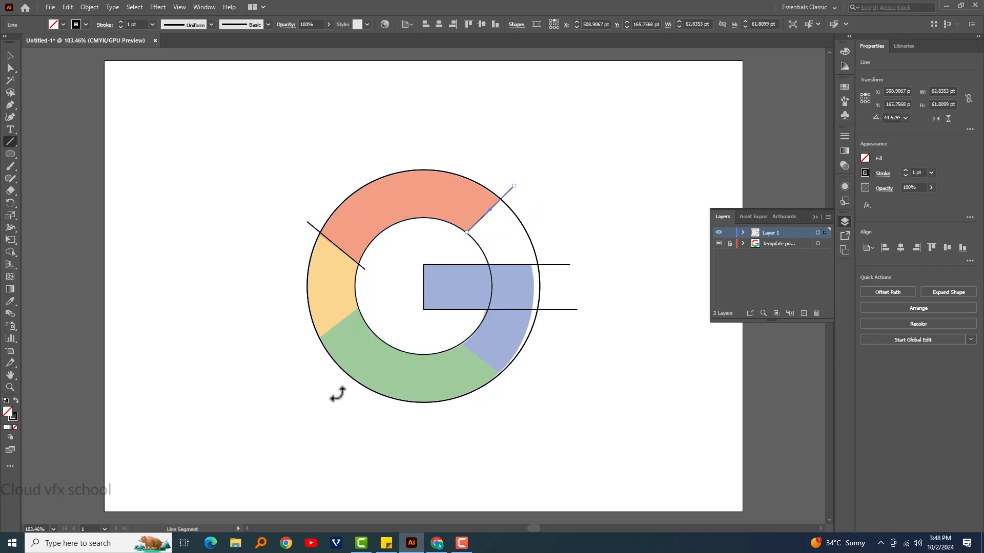
pyautogui.moveTo(358, 309); pyautogui.dragTo(300, 351)
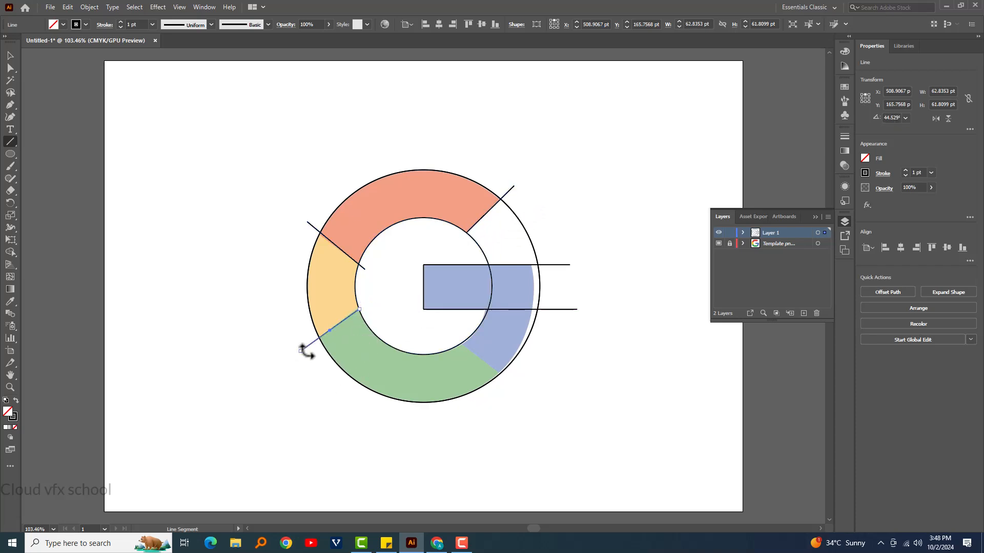
pyautogui.moveTo(463, 344); pyautogui.dragTo(526, 395)
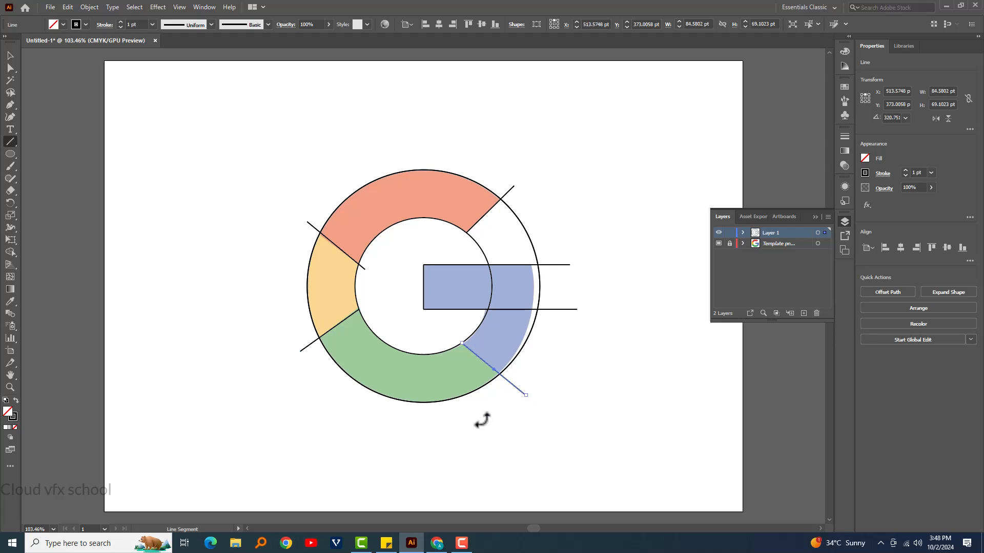
pyautogui.click(8, 52)
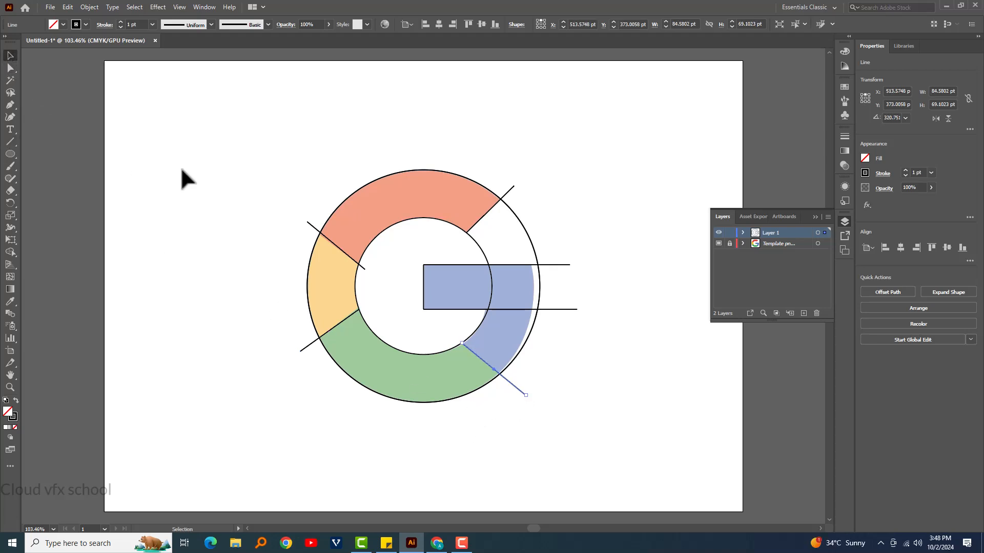
pyautogui.click(225, 134)
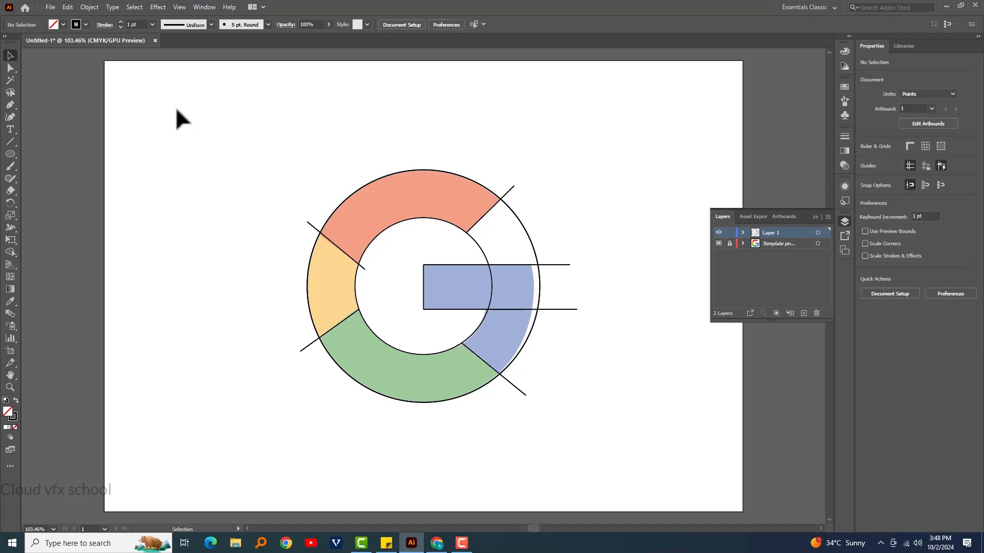
# - Place pngwing.com again as a regular image, sized small in the artboard's upper-left corner beside the traced logo
pyautogui.click(49, 8)
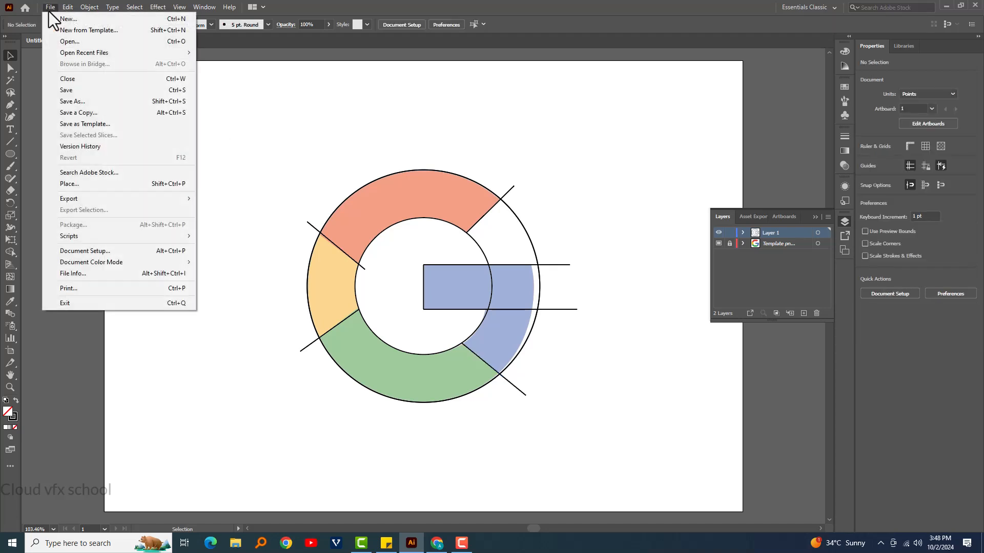
pyautogui.click(105, 184)
pyautogui.click(362, 172)
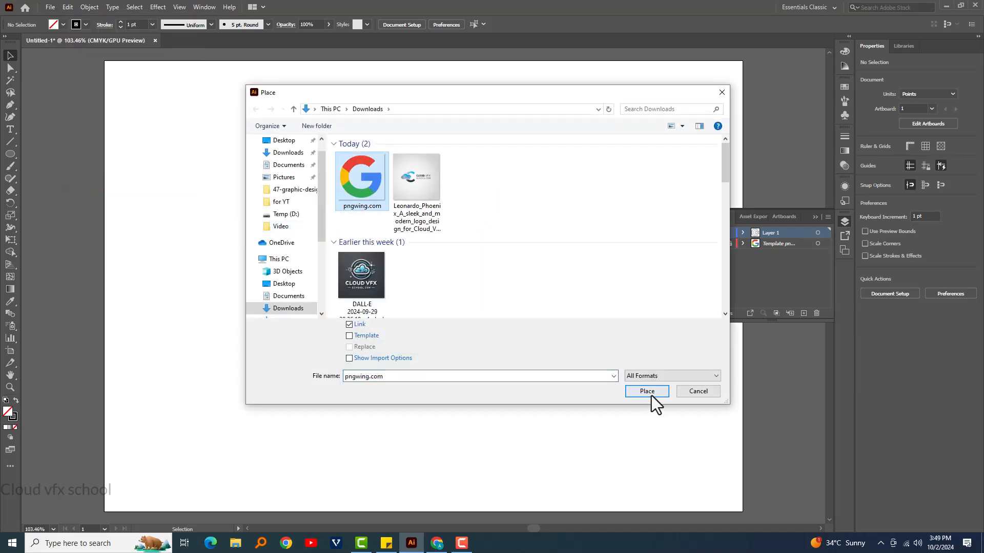
pyautogui.click(652, 397)
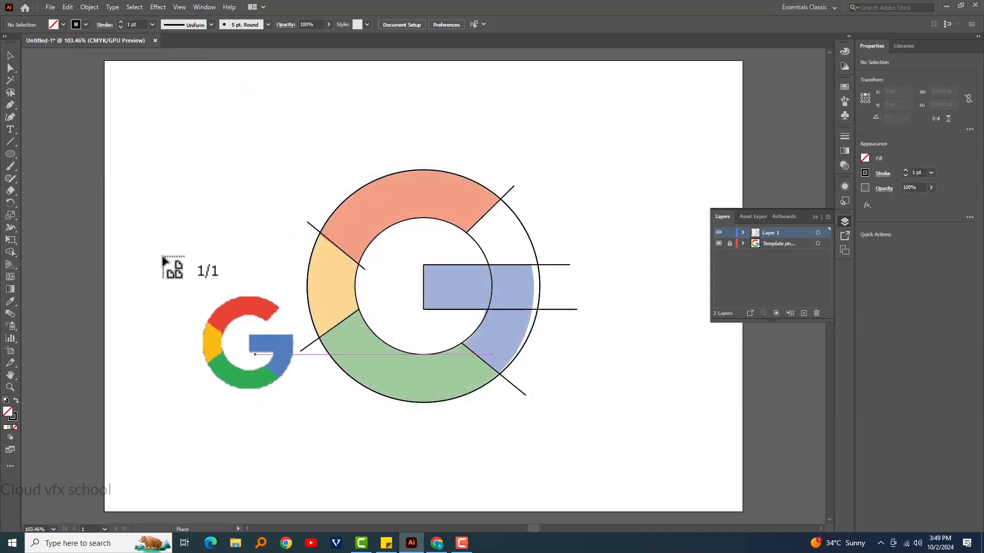
pyautogui.moveTo(111, 115); pyautogui.dragTo(195, 201)
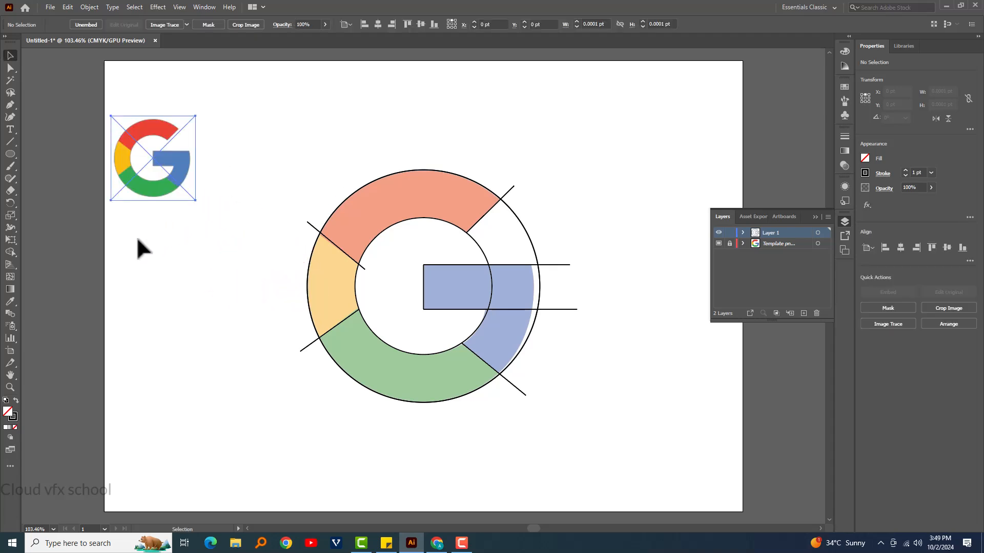
# - Draw a circle about 68 pt wide below the small logo and fill it with the red sampled from the logo
pyautogui.click(8, 156)
pyautogui.moveTo(116, 230); pyautogui.dragTo(166, 272)
pyautogui.click(16, 400)
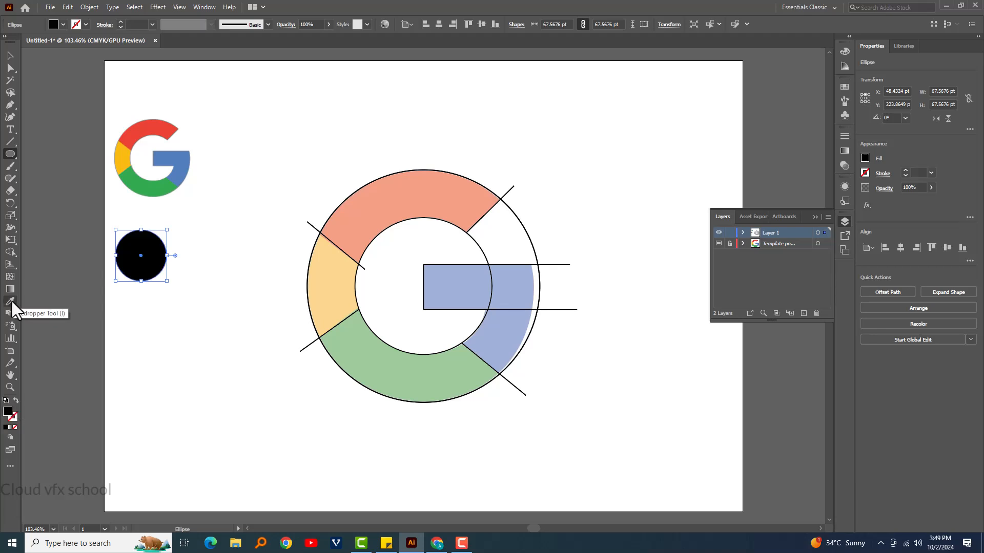
pyautogui.click(10, 301)
pyautogui.click(159, 124)
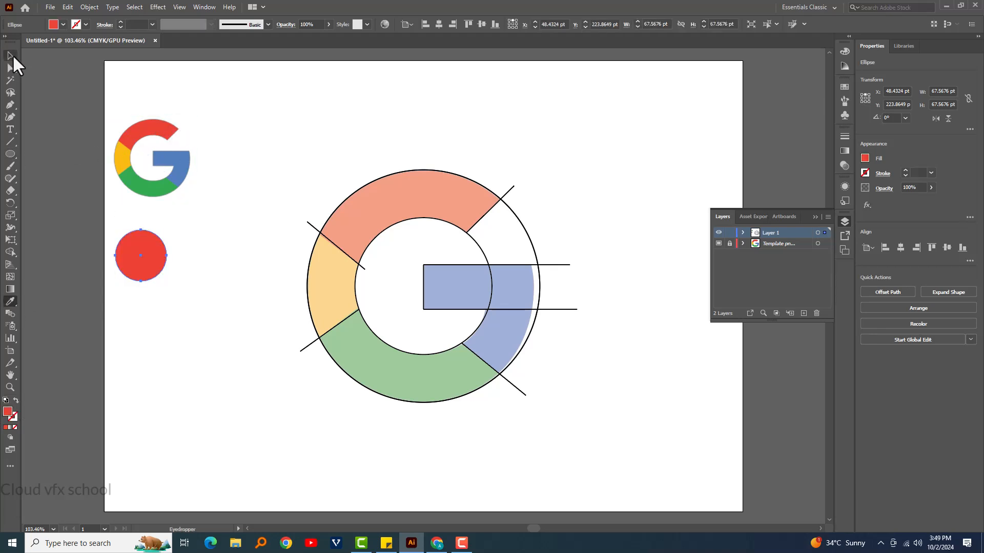
# - Duplicate the red circle three times in a column below it and recolor the second circle with the logo's yellow
pyautogui.click(11, 55)
pyautogui.moveTo(153, 277); pyautogui.dragTo(153, 431)
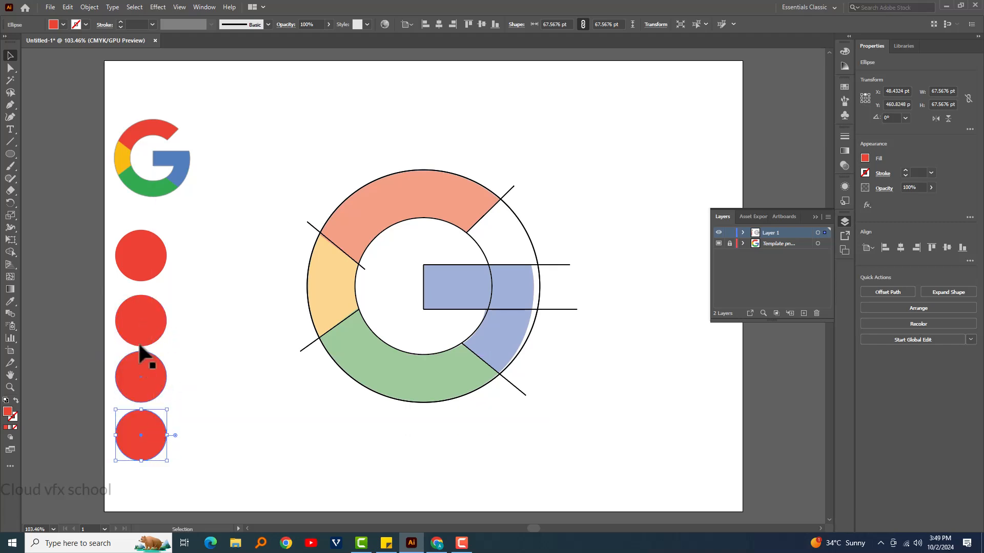
pyautogui.click(143, 338)
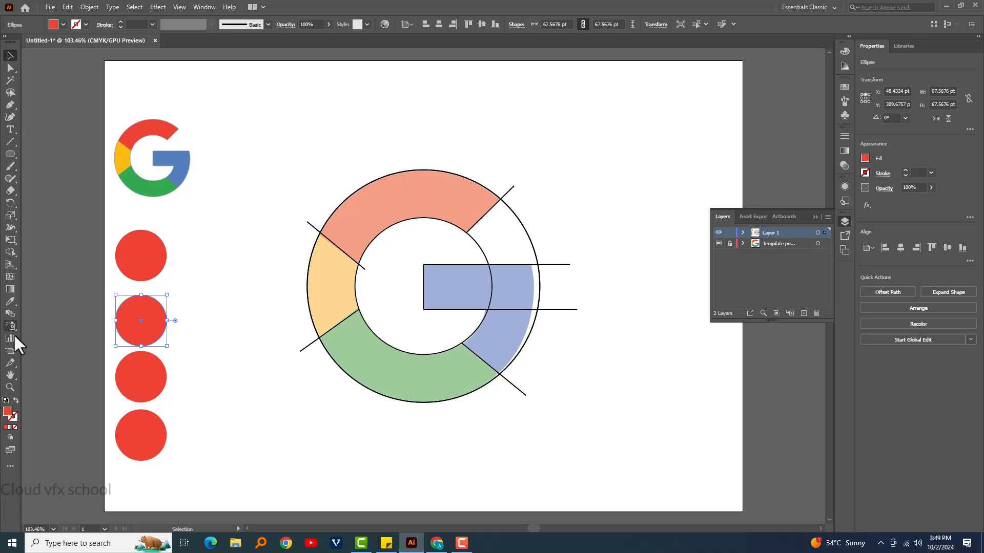
pyautogui.click(10, 301)
pyautogui.click(124, 163)
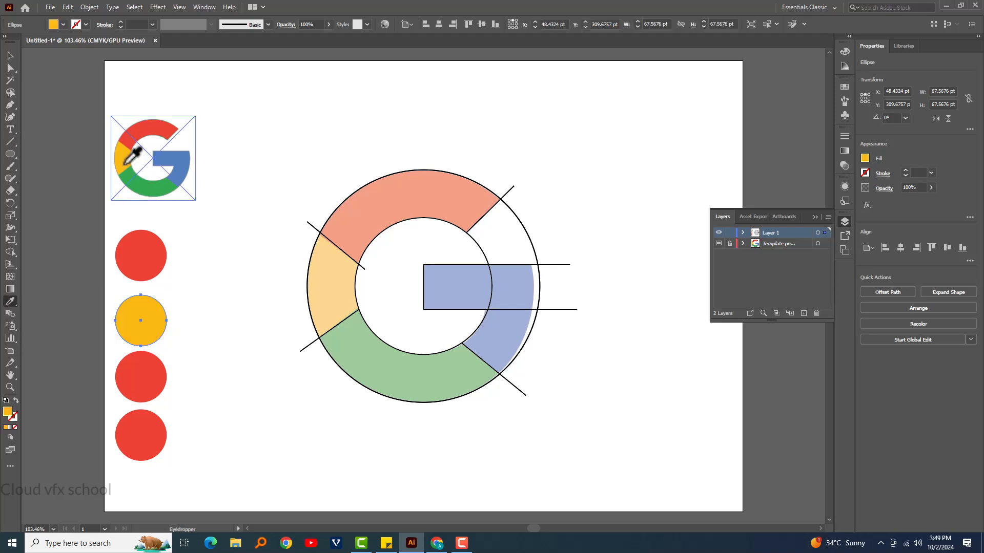
pyautogui.click(10, 55)
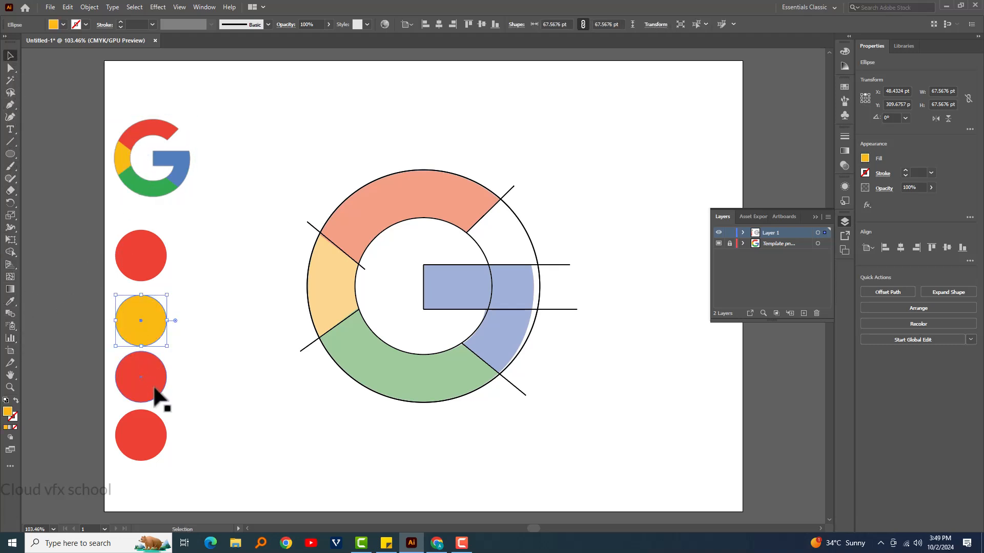
# - Recolor the third circle green and the lowest circle blue by sampling those colors from the small logo
pyautogui.click(157, 393)
pyautogui.click(10, 302)
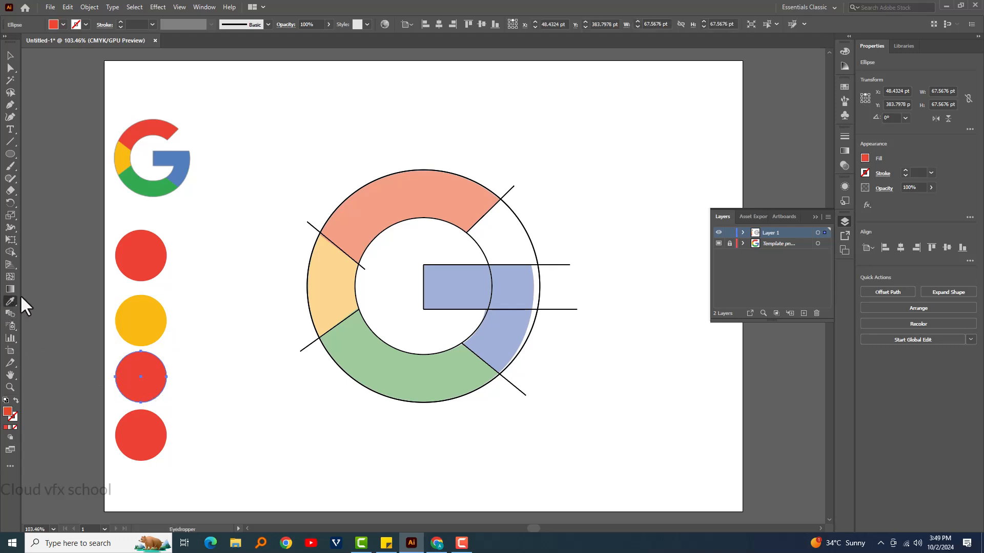
pyautogui.click(155, 190)
pyautogui.click(11, 53)
pyautogui.click(144, 450)
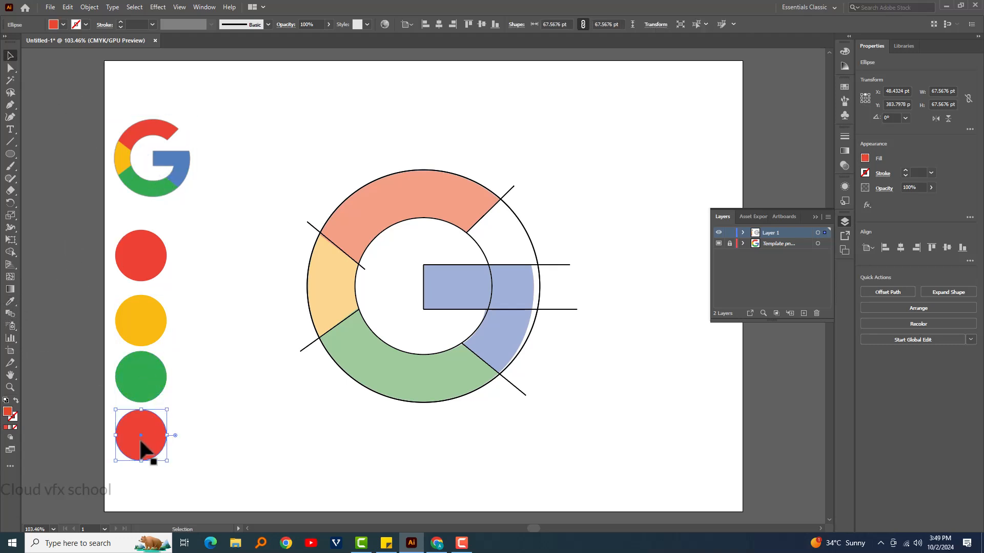
pyautogui.click(10, 301)
pyautogui.click(180, 172)
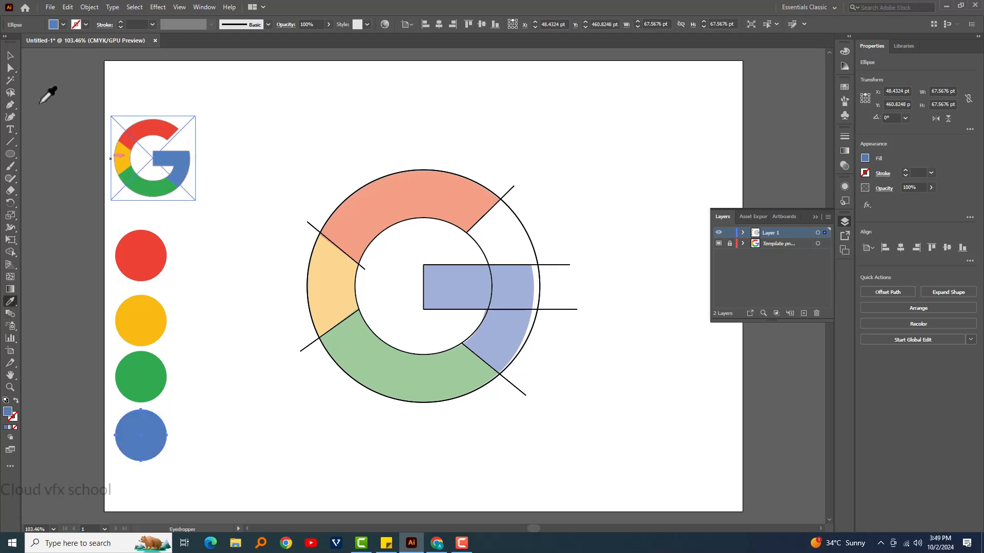
pyautogui.click(11, 53)
pyautogui.click(354, 140)
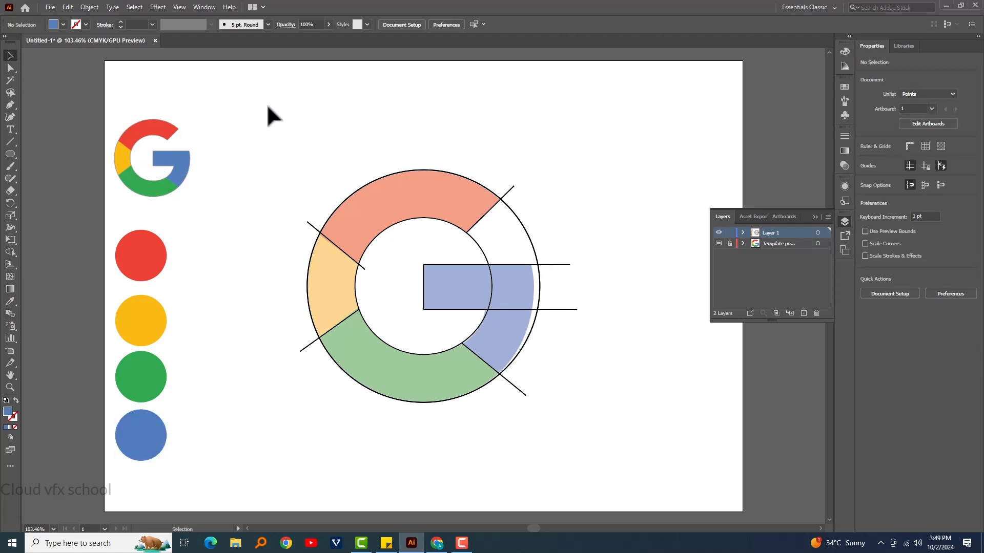
# - Select all the traced circles and lines and fill the upper ring segment with the red swatch color using Shape Builder
pyautogui.moveTo(267, 106); pyautogui.dragTo(625, 460)
pyautogui.click(10, 252)
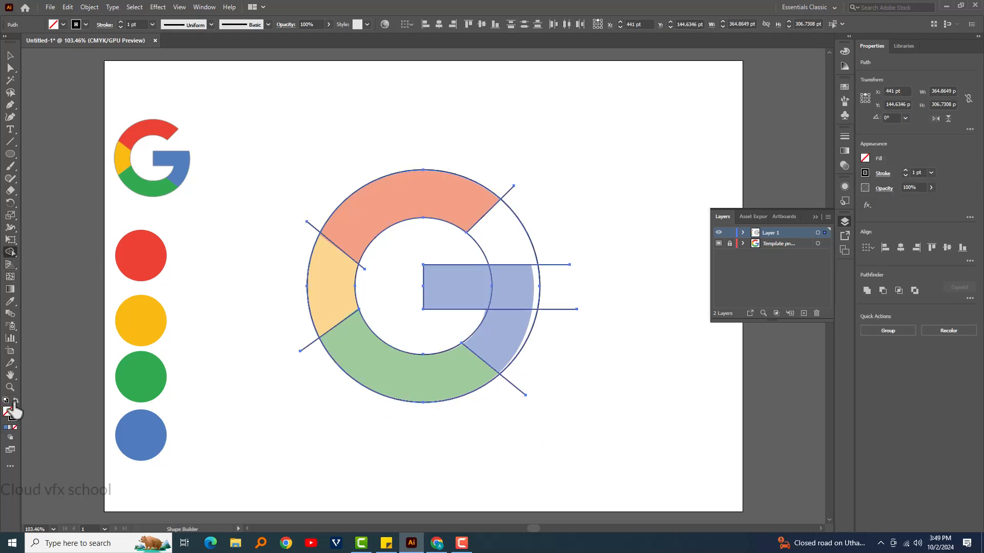
pyautogui.click(16, 401)
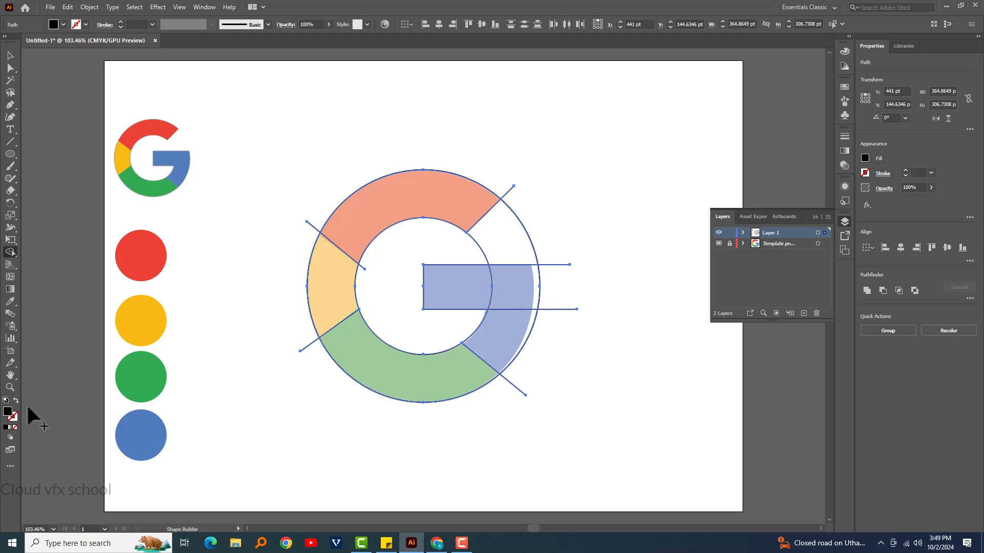
pyautogui.click(366, 221)
pyautogui.press('v')
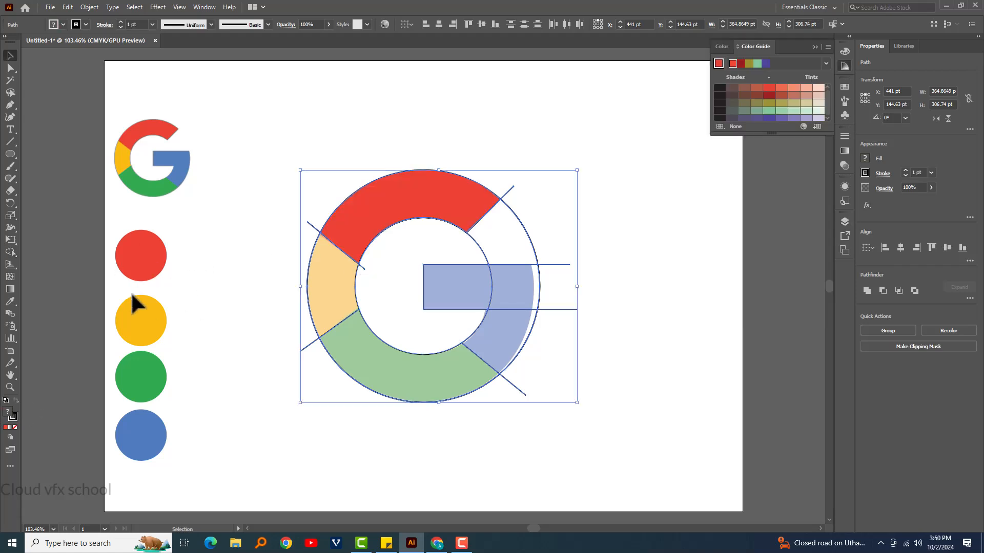
# - Fill the ring's yellow segment with the yellow swatch color using Shape Builder
pyautogui.click(147, 336)
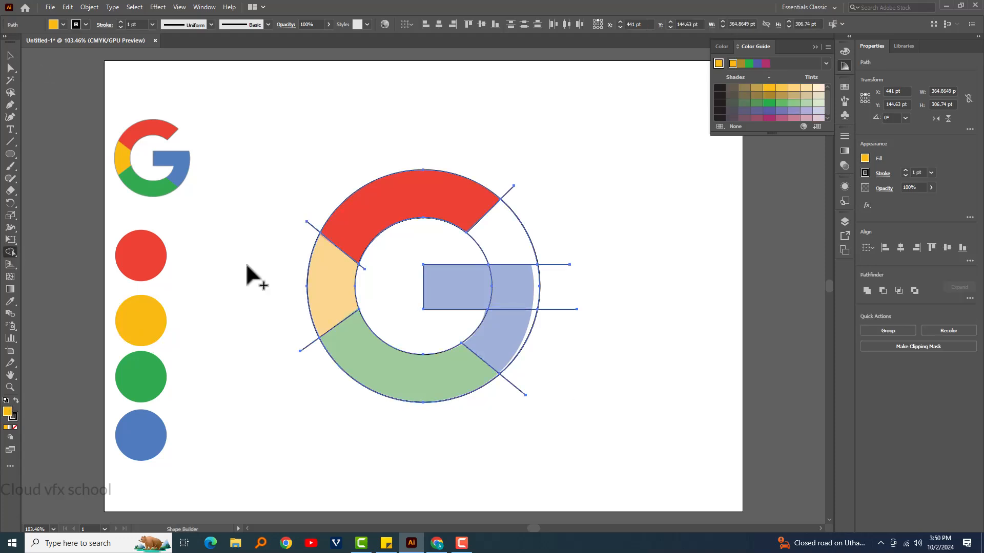
pyautogui.click(327, 292)
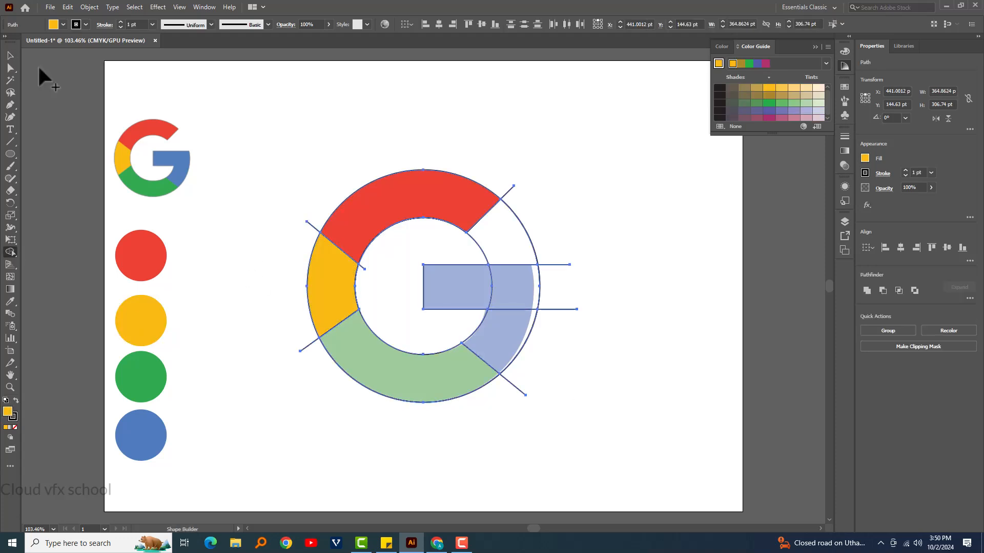
pyautogui.click(11, 56)
# - Pick up the green swatch color, reselect the traced artwork and fill the lower ring segment with it using Shape Builder
pyautogui.click(150, 377)
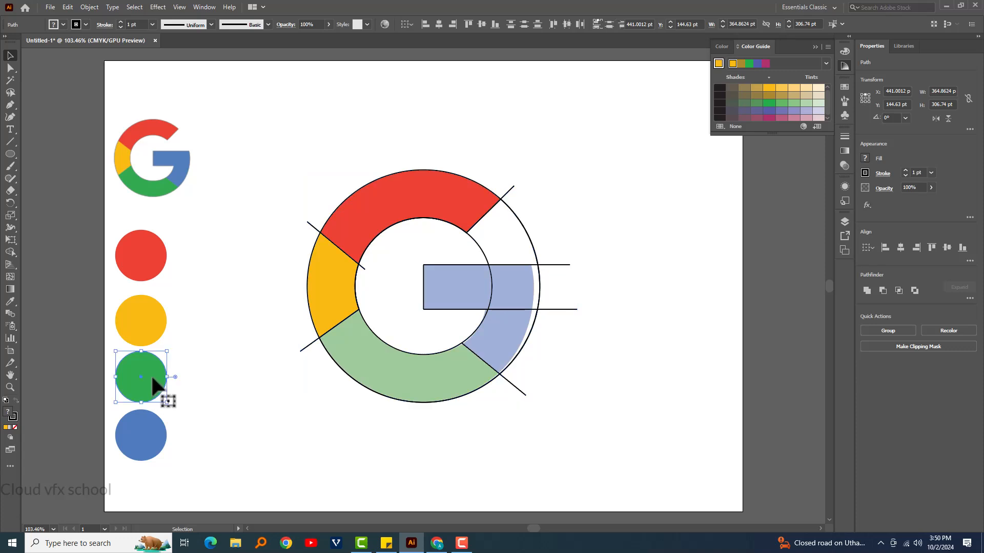
pyautogui.click(215, 319)
pyautogui.moveTo(285, 140); pyautogui.dragTo(604, 460)
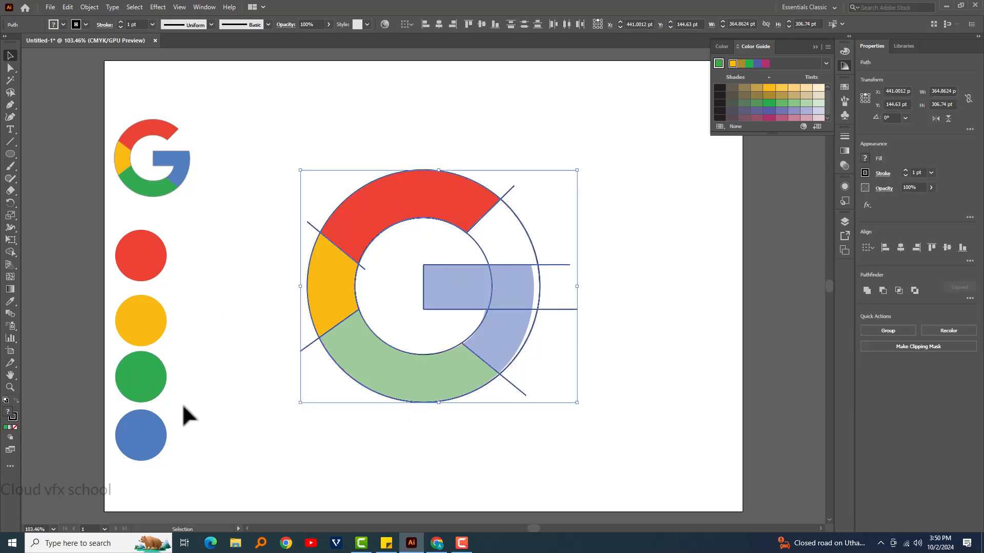
pyautogui.click(10, 252)
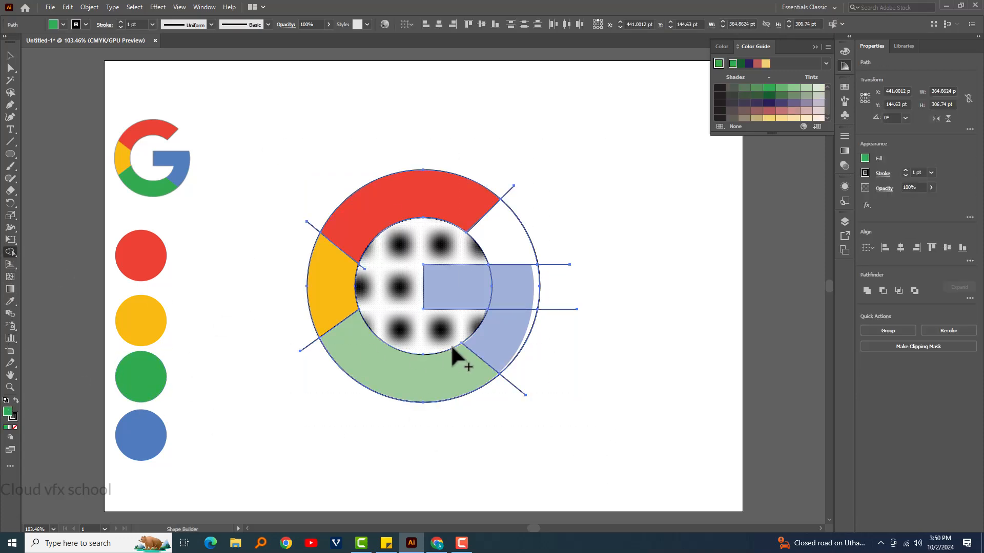
pyautogui.click(430, 365)
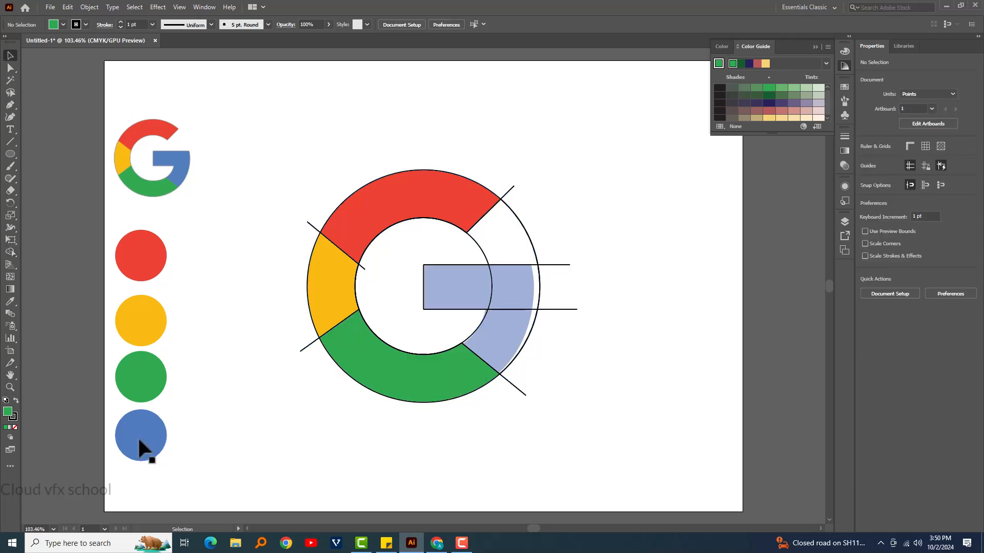
# - Fill the horizontal bar and its adjoining ring areas with the blue swatch color and merge them into one shape using Shape Builder
pyautogui.click(142, 449)
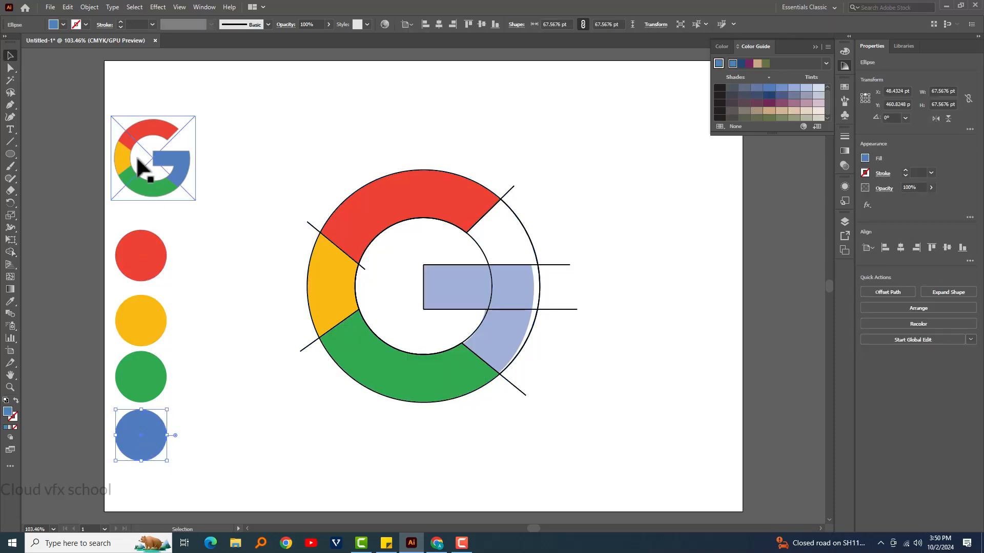
pyautogui.moveTo(269, 126); pyautogui.dragTo(687, 513)
pyautogui.click(11, 251)
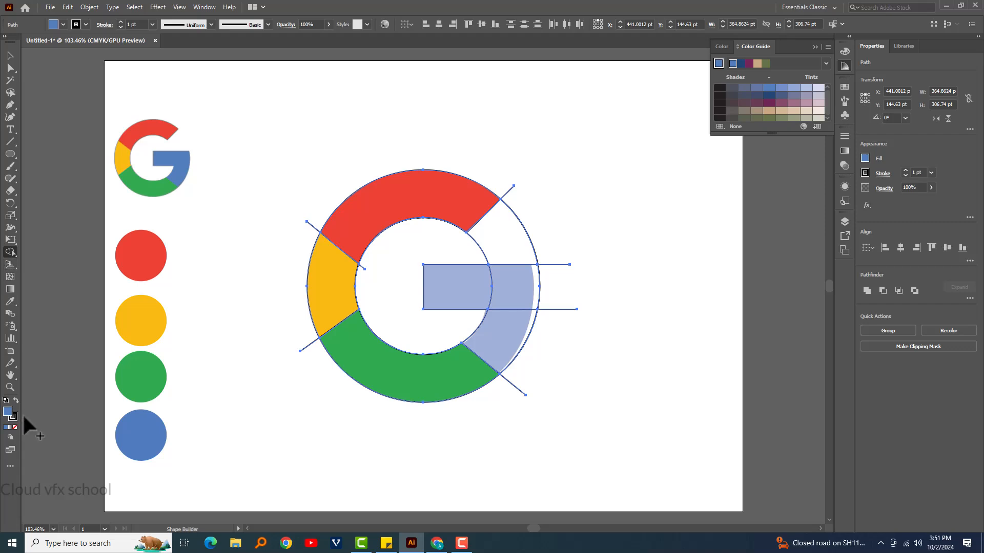
pyautogui.click(521, 341)
pyautogui.click(517, 300)
pyautogui.click(448, 290)
pyautogui.moveTo(506, 333)
pyautogui.mouseDown()
pyautogui.moveTo(518, 296)
pyautogui.moveTo(474, 281)
pyautogui.mouseUp()
pyautogui.moveTo(453, 323)
pyautogui.mouseDown()
pyautogui.moveTo(485, 351)
pyautogui.moveTo(512, 283)
pyautogui.mouseUp()
# - Remove the protruding line ends, the inner circle area and the ring's empty gap with Shape Builder, leaving only the four colored segments
pyautogui.moveTo(497, 174)
pyautogui.mouseDown()
pyautogui.moveTo(539, 220)
pyautogui.moveTo(567, 279)
pyautogui.moveTo(548, 356)
pyautogui.moveTo(377, 428)
pyautogui.moveTo(369, 410)
pyautogui.mouseUp()
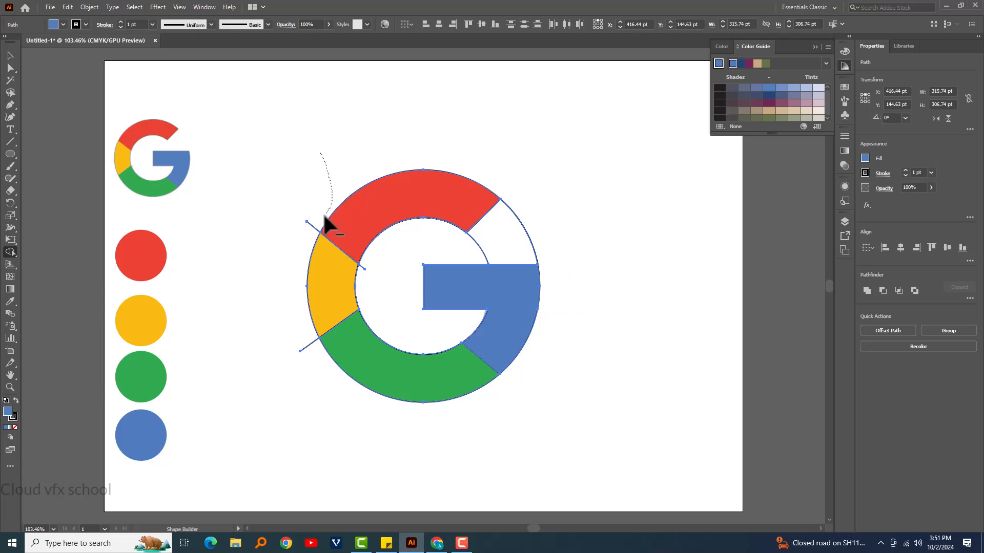
pyautogui.moveTo(301, 259)
pyautogui.mouseDown()
pyautogui.moveTo(301, 352)
pyautogui.moveTo(310, 361)
pyautogui.mouseUp()
pyautogui.moveTo(425, 259)
pyautogui.mouseDown()
pyautogui.moveTo(469, 252)
pyautogui.moveTo(497, 230)
pyautogui.mouseUp()
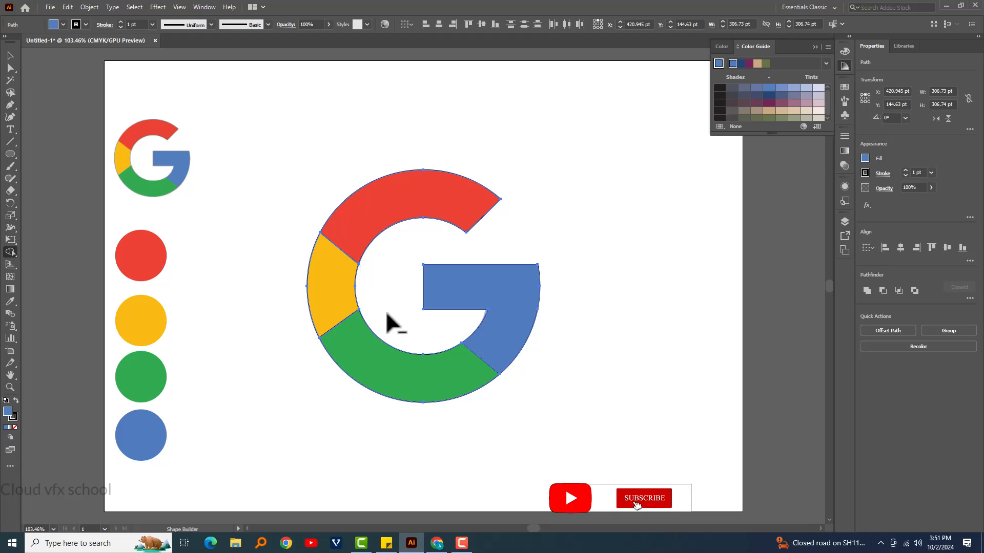
pyautogui.click(10, 54)
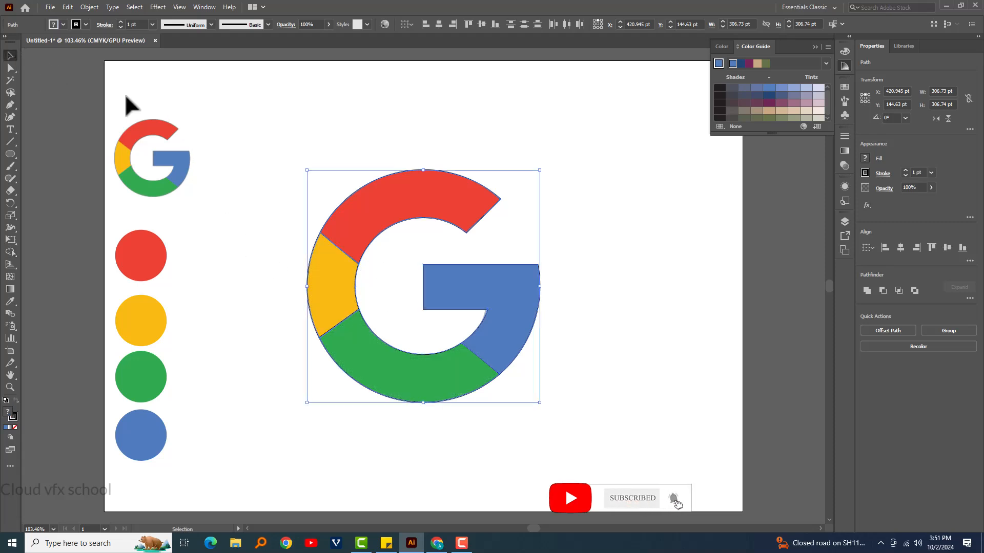
pyautogui.click(662, 218)
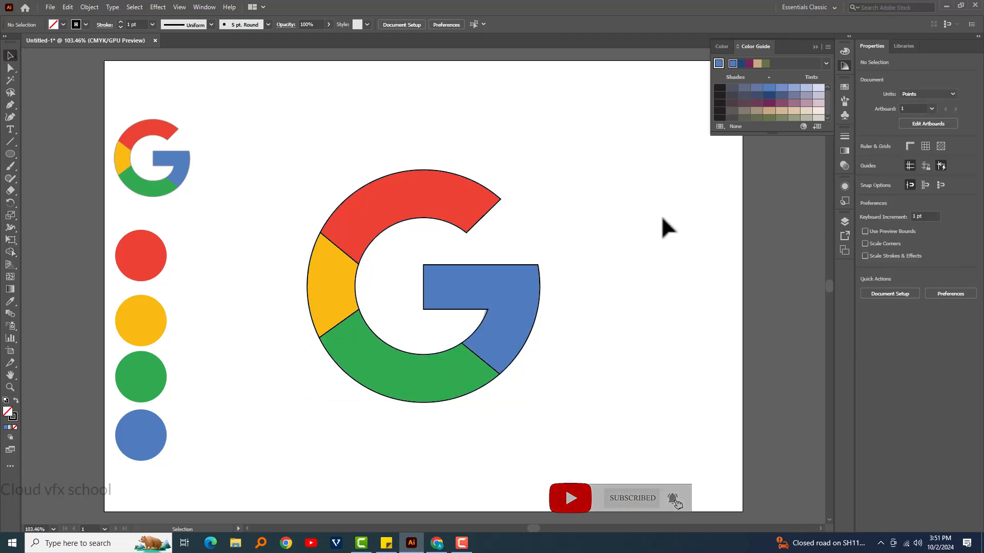